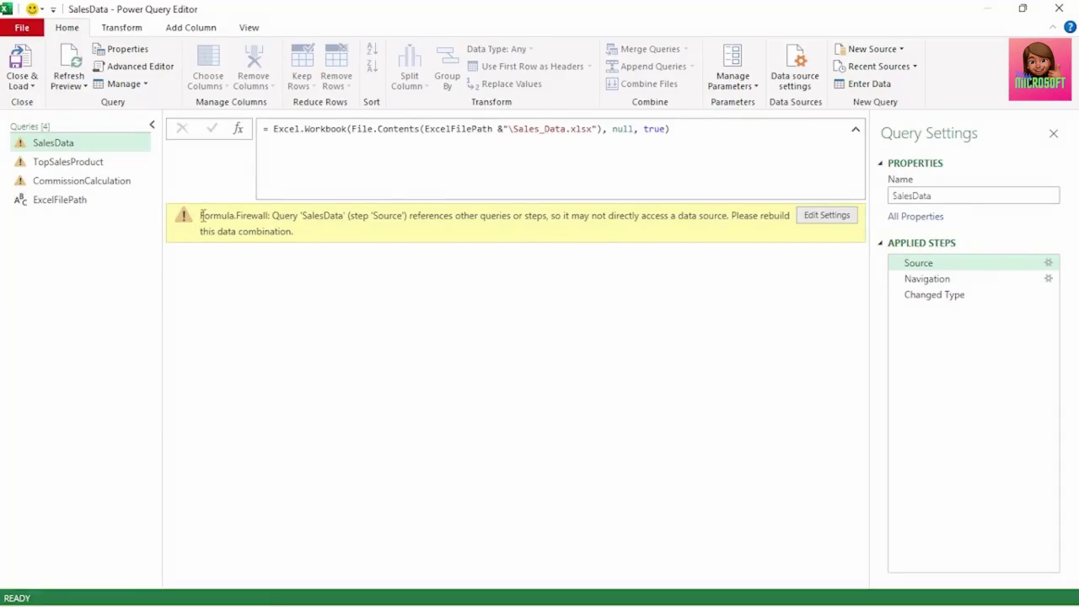
Highlight the Formula.Firewall error, then open Query Options at the Current Workbook privacy settings
left_click_drag(203, 216, 354, 296)
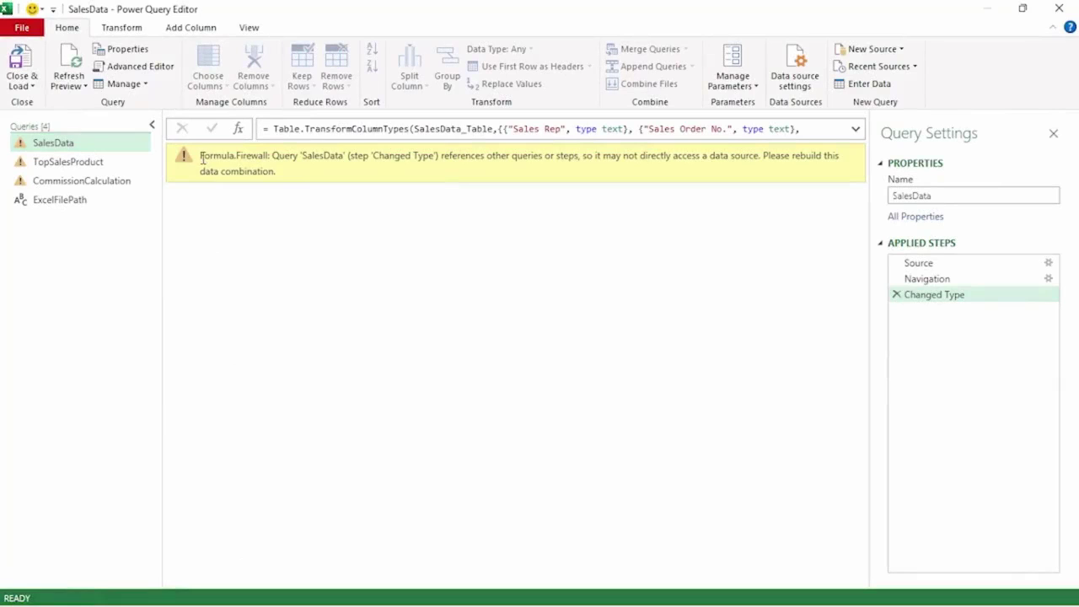
left_click_drag(202, 160, 295, 194)
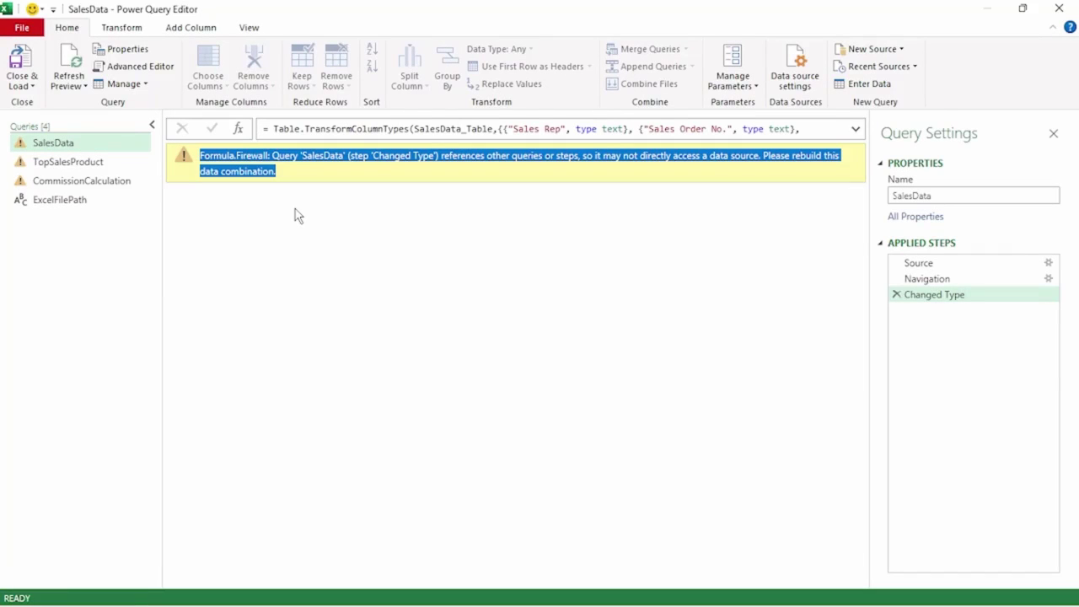
left_click(21, 27)
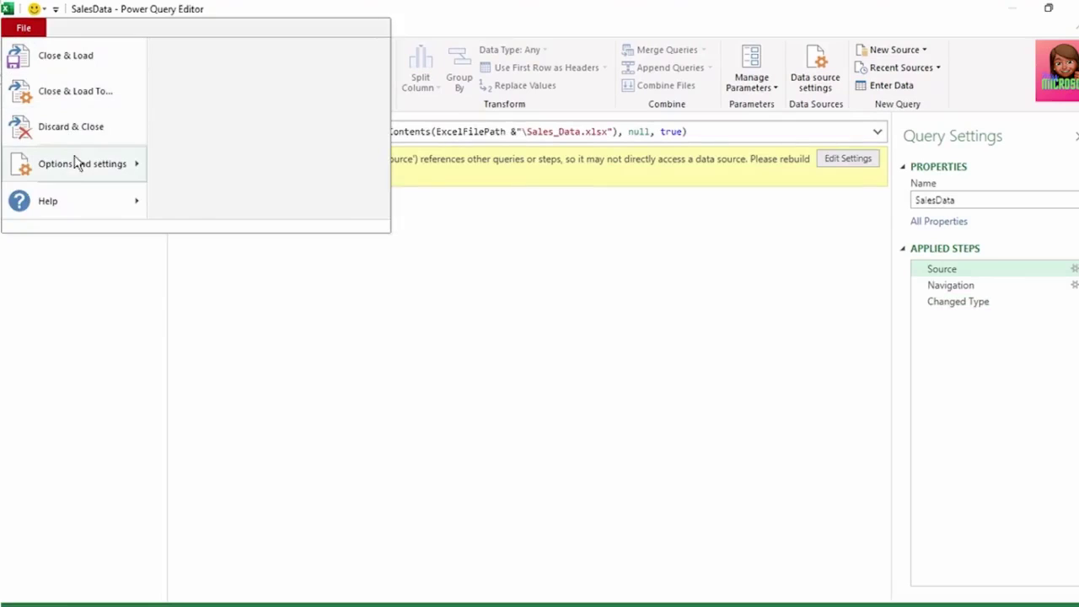
mouse_move(75, 169)
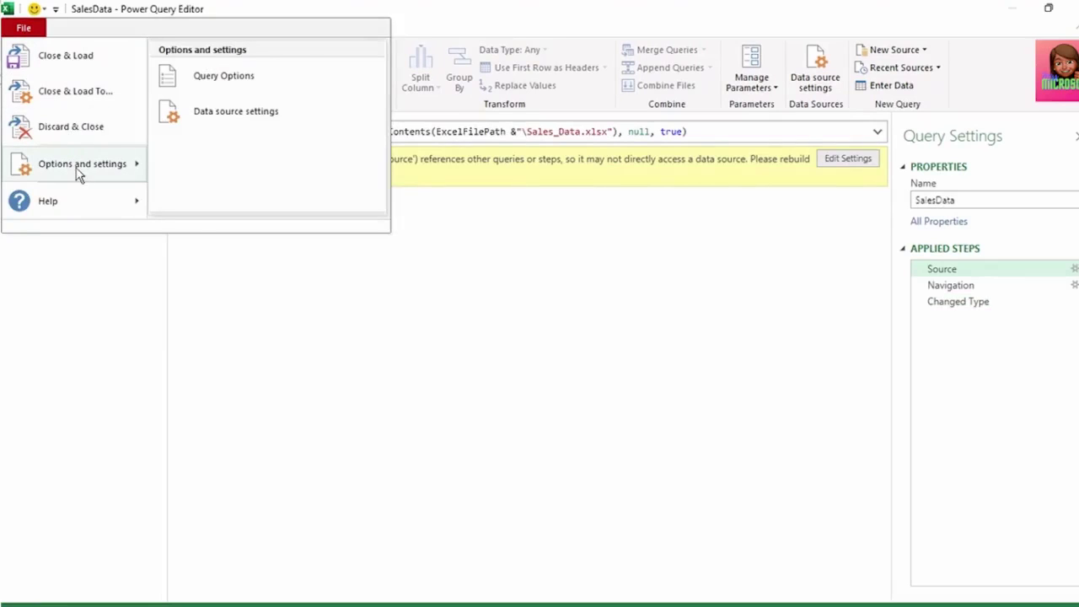
left_click(223, 76)
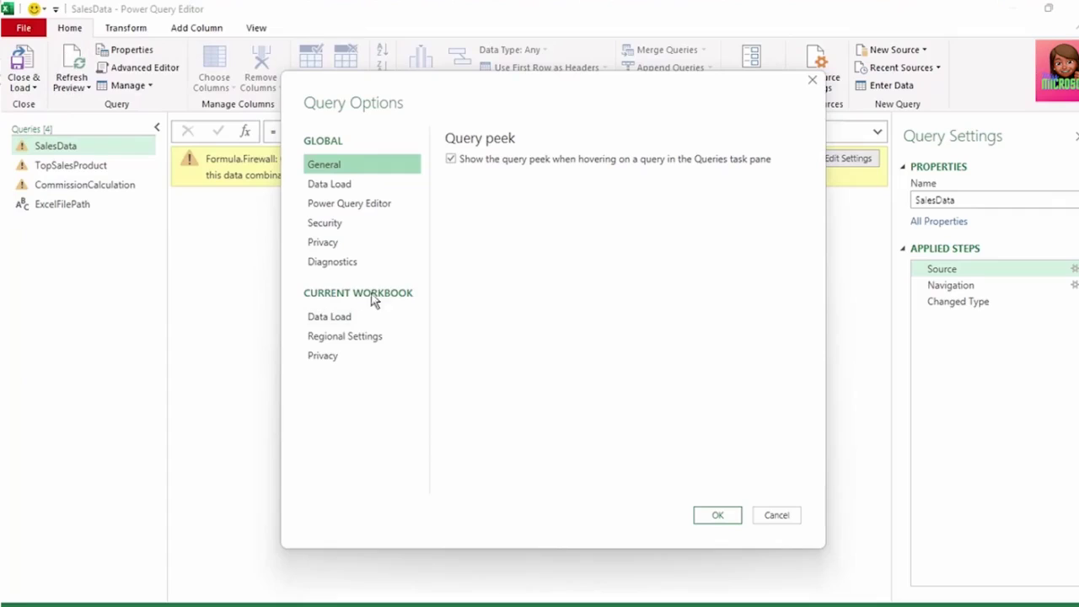
left_click(329, 362)
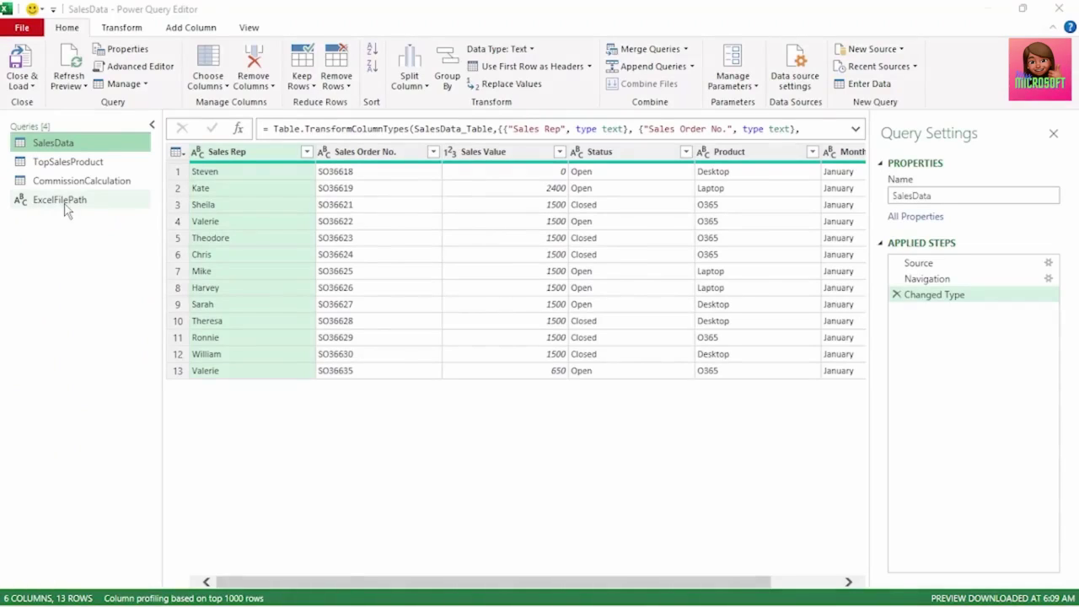
Preview the TopSalesProduct, CommissionCalculation and ExcelFilePath queries
left_click(102, 159)
left_click(104, 184)
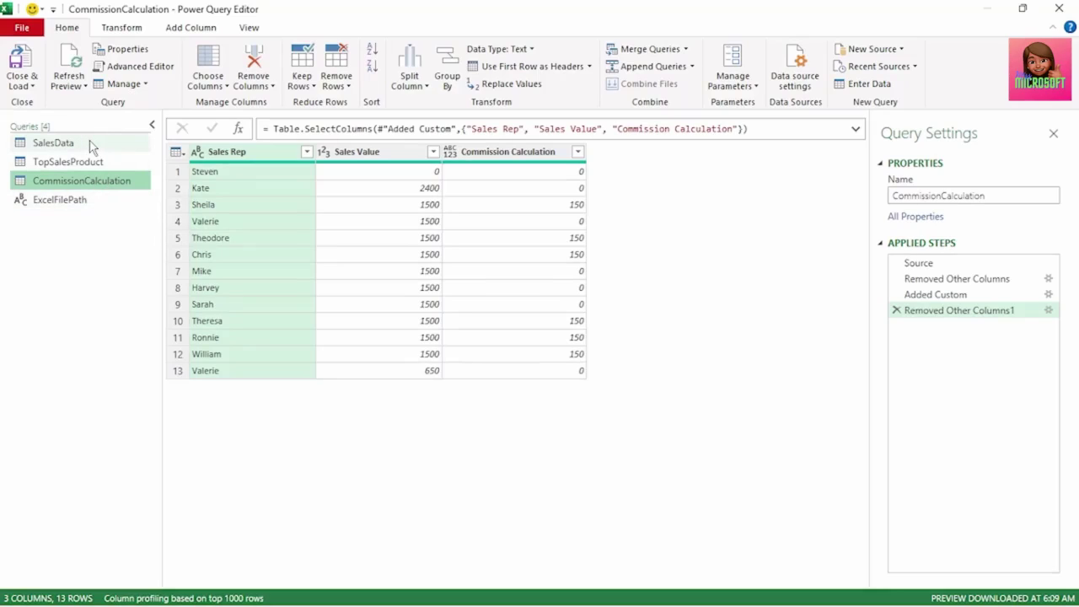
left_click(89, 199)
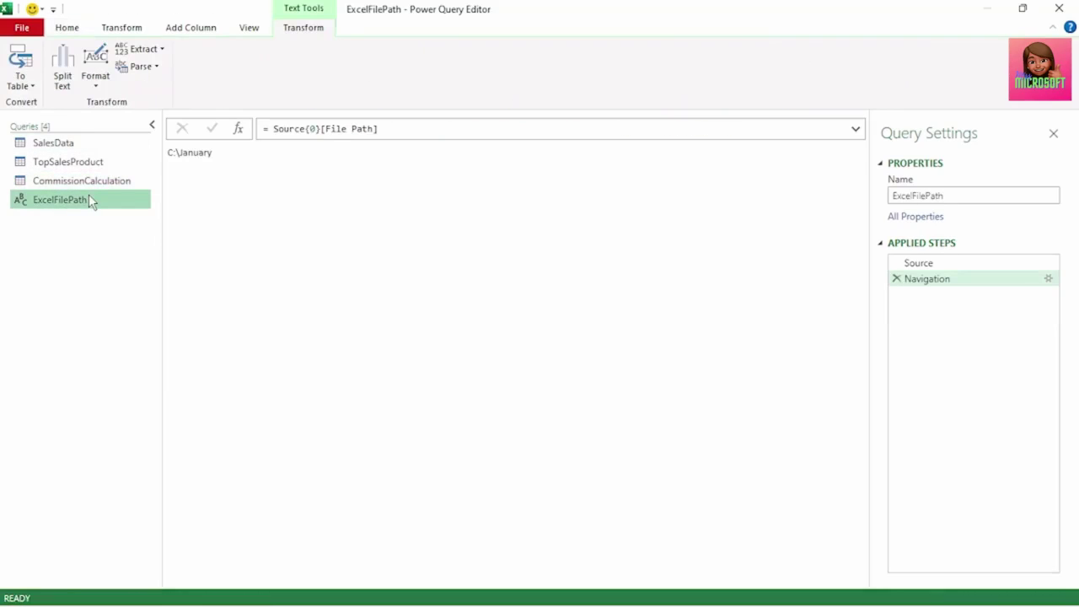
Inspect SalesData's Source step, noting the Sales_Data file and C:\January folder in the path
left_click(74, 143)
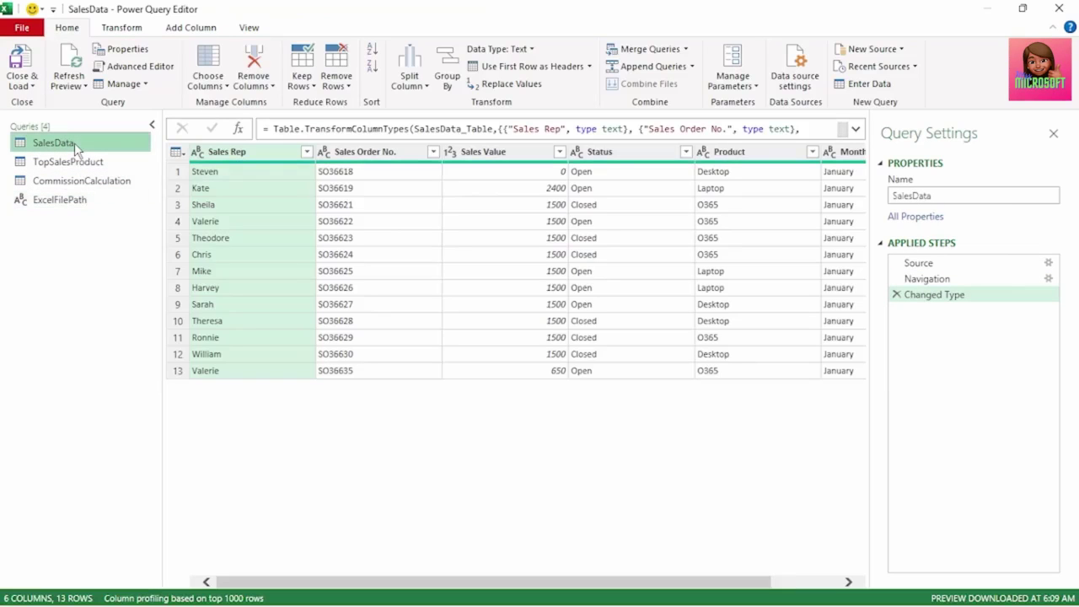
left_click(919, 264)
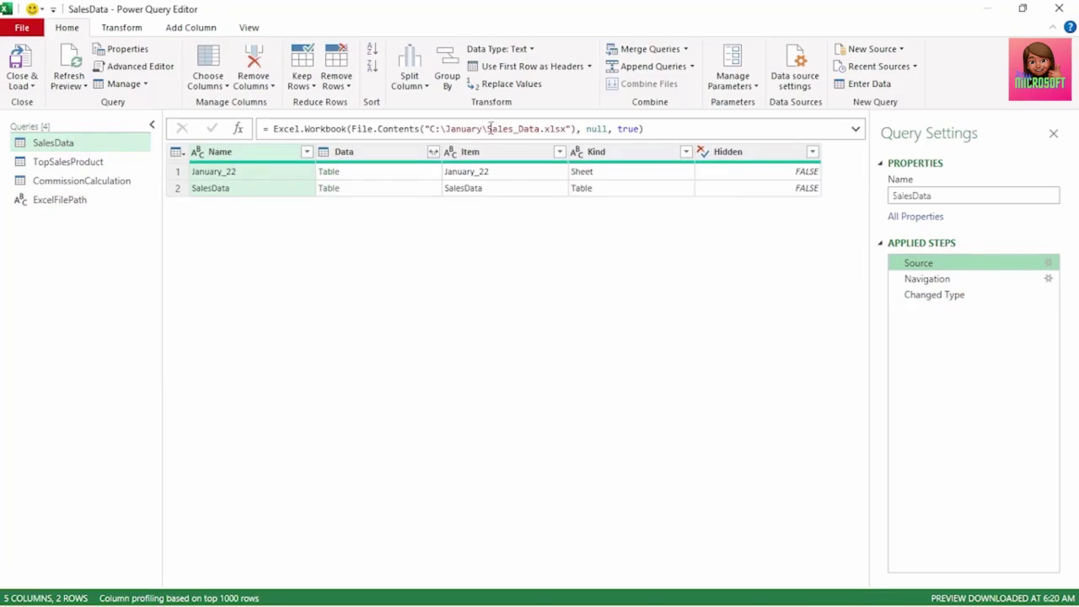
left_click_drag(489, 129, 541, 128)
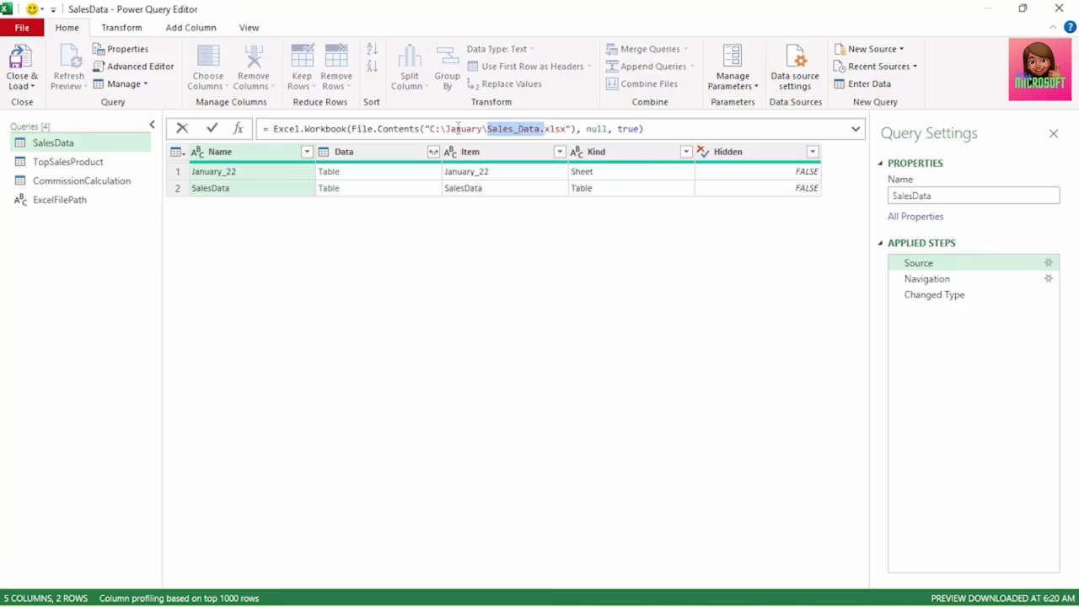
mouse_move(445, 128)
left_mouse_down()
mouse_move(483, 128)
mouse_move(439, 129)
left_mouse_up()
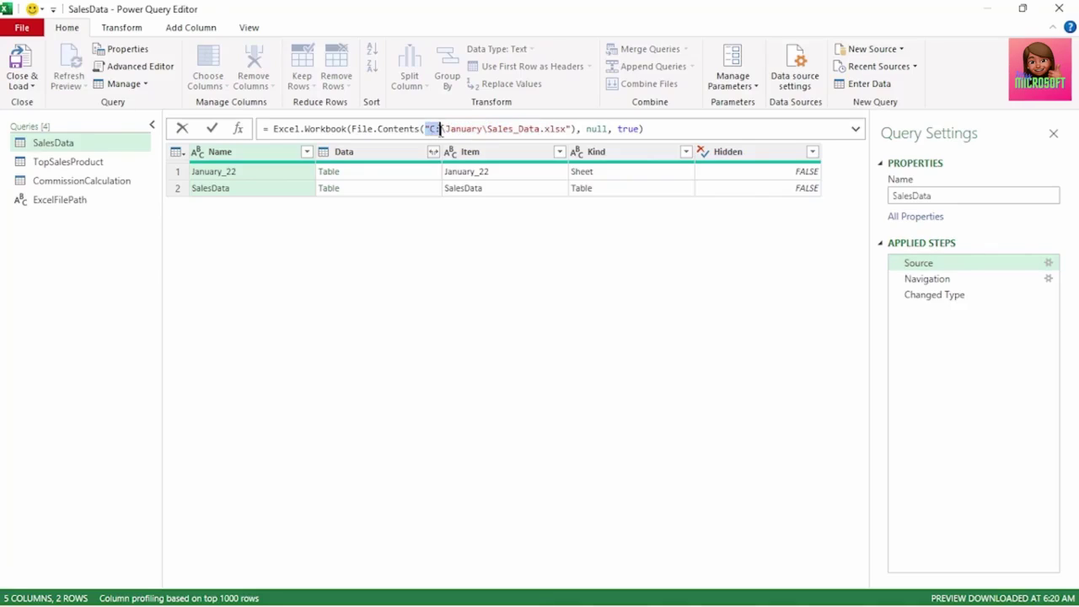
left_click(249, 29)
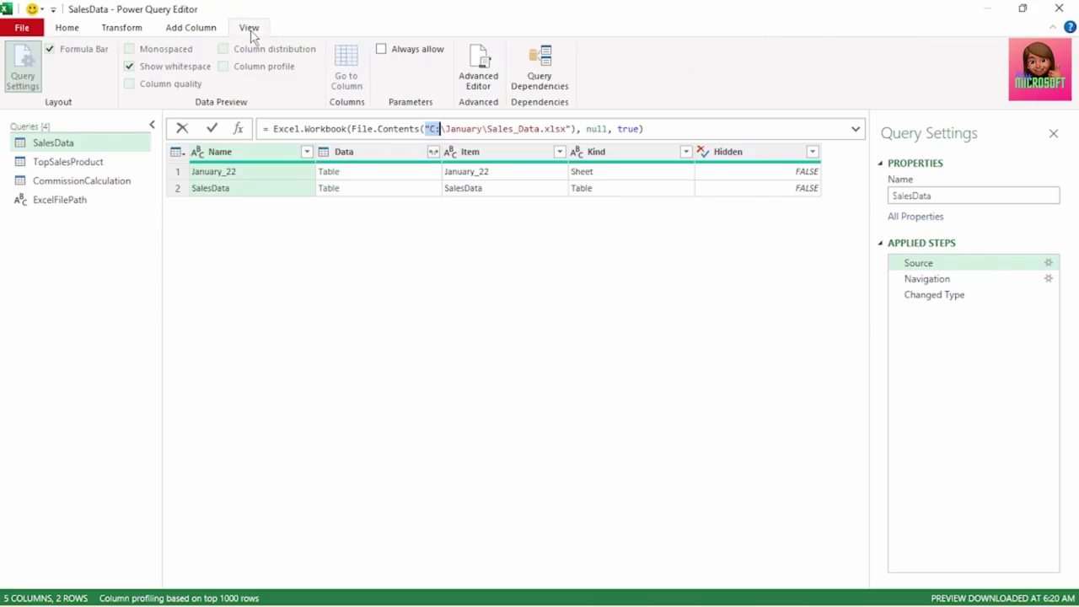
left_click(545, 94)
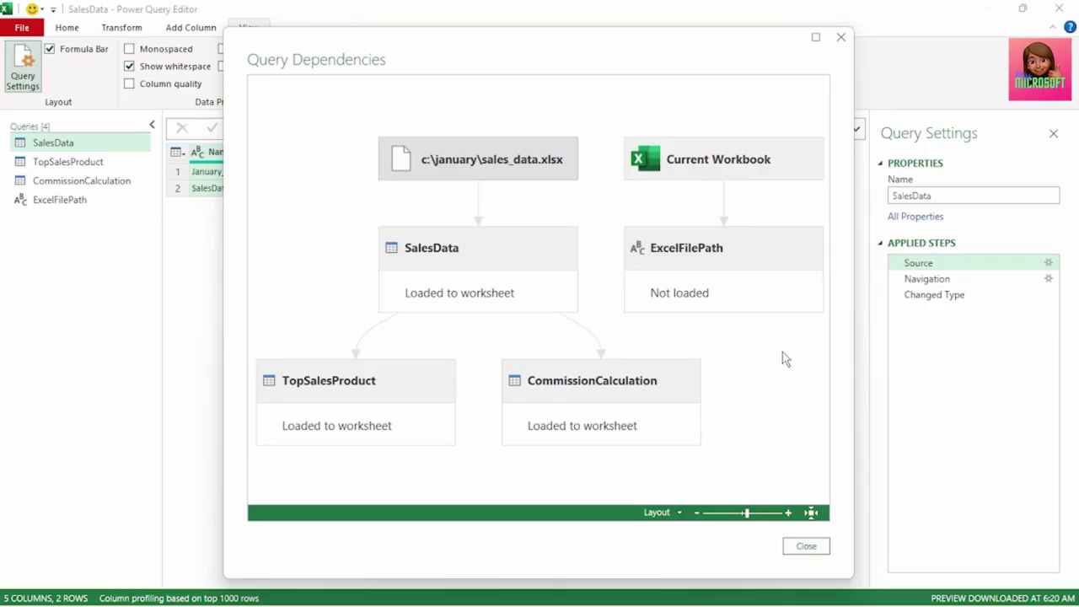
left_click(498, 267)
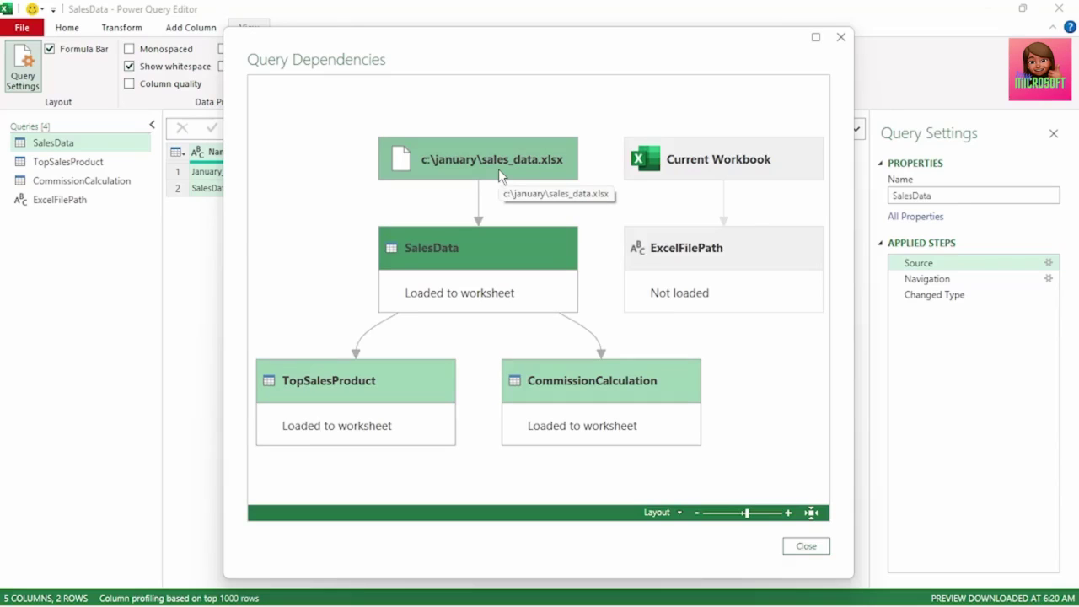
left_click(424, 382)
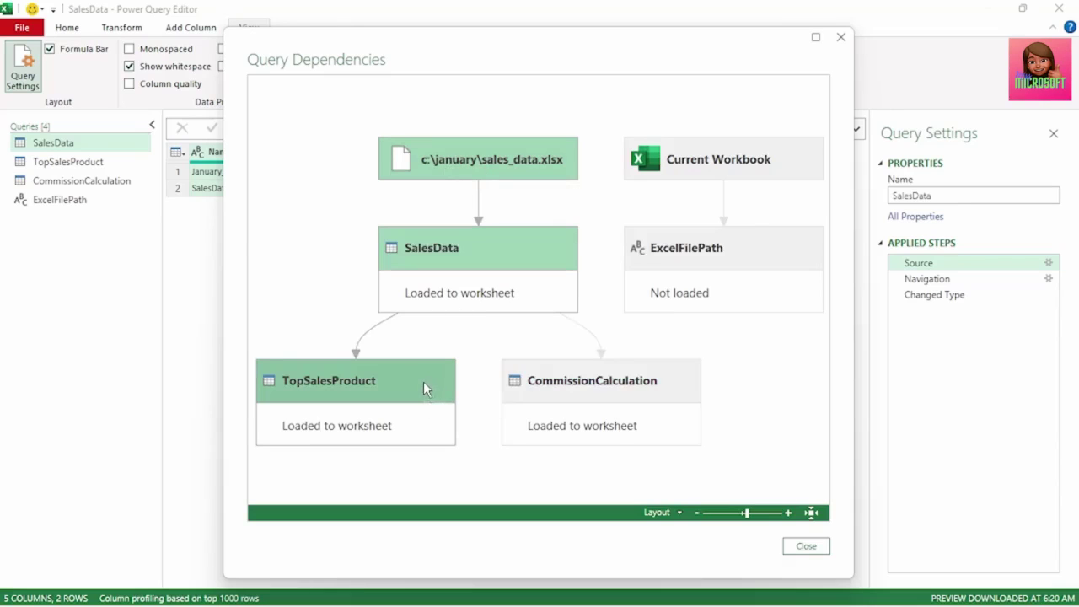
left_click(674, 394)
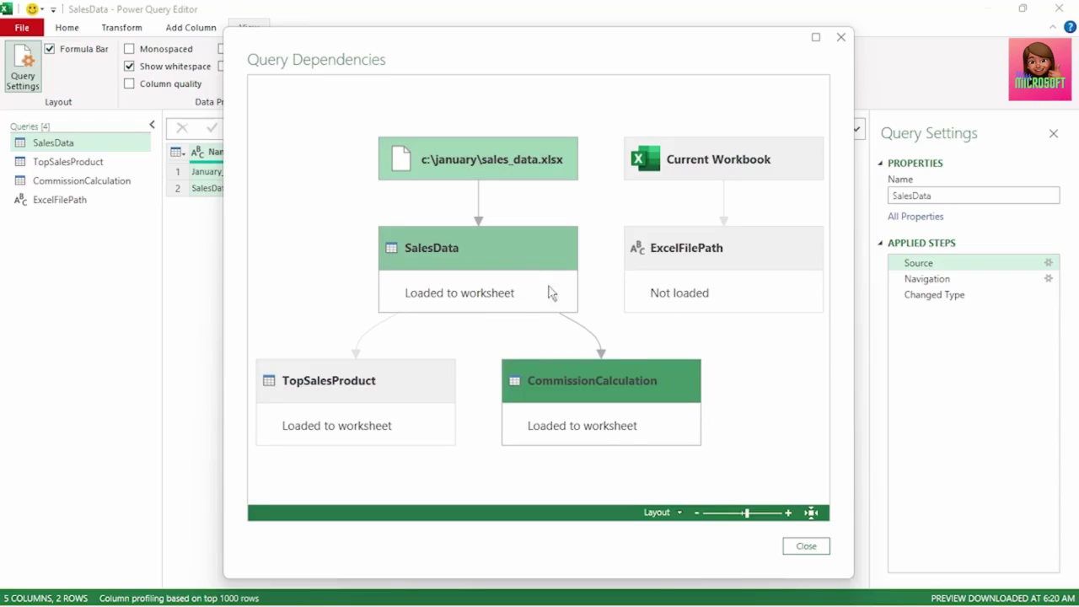
left_click(772, 260)
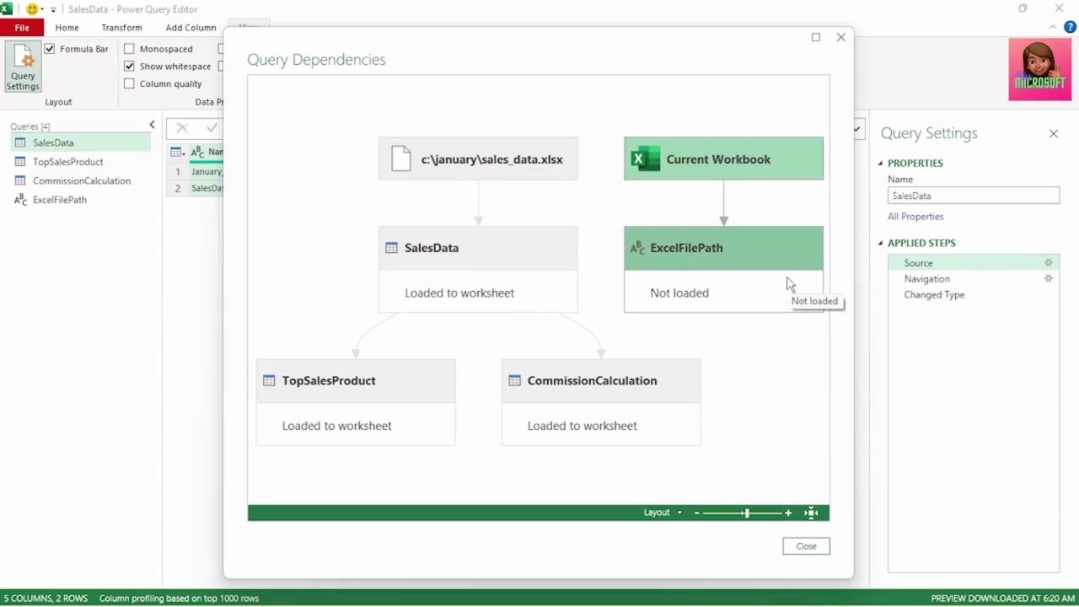
left_click(806, 547)
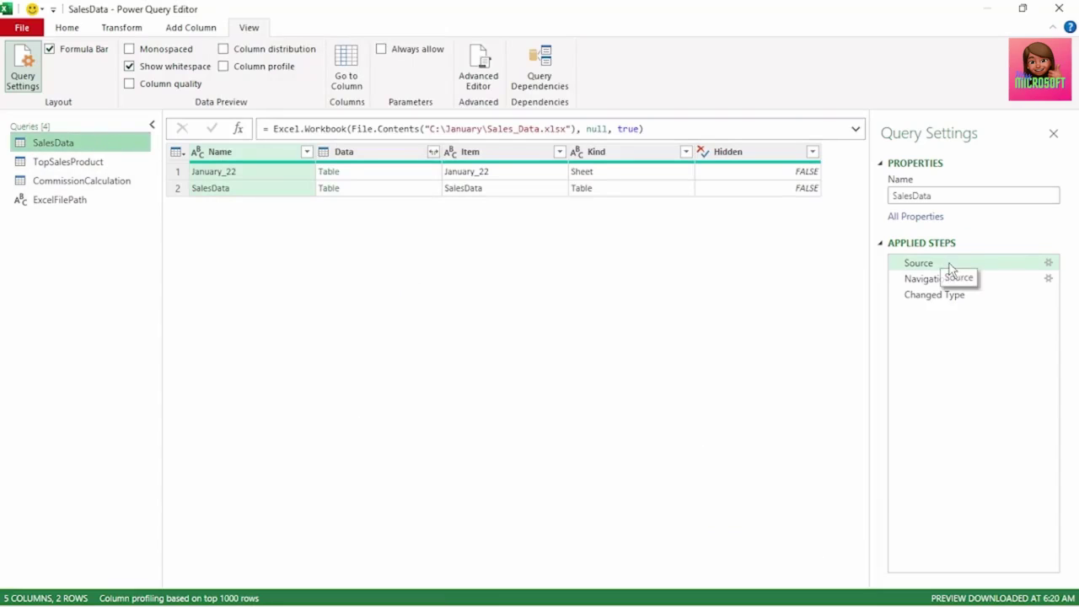
Replace the hardcoded C:\January in the Source formula with ExcelFilePath & and commit it
left_click(426, 127)
left_click_drag(445, 126, 484, 126)
key("BackSpace")
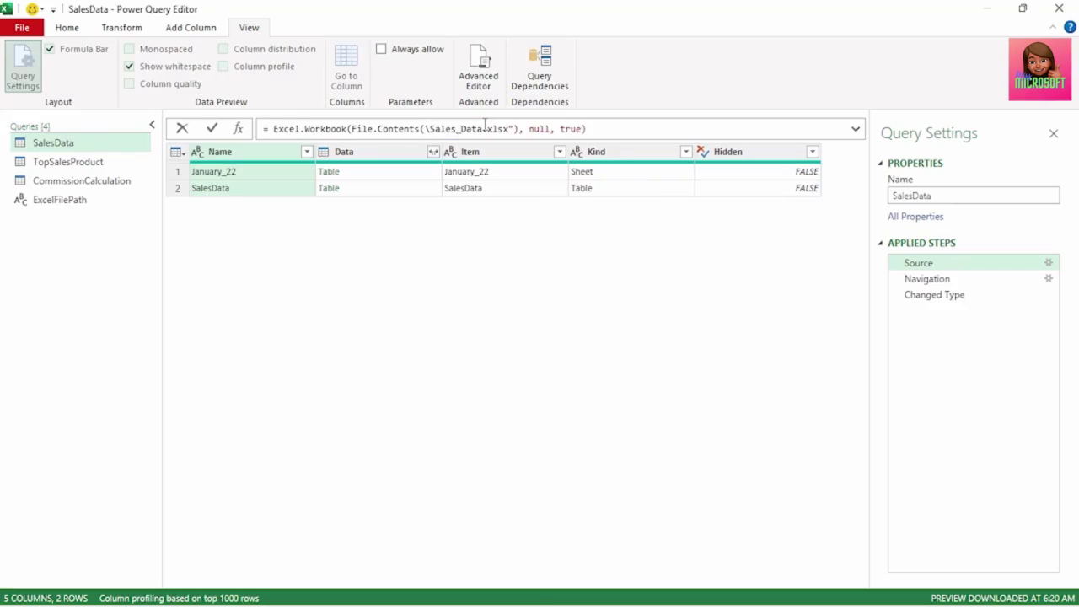
key("Caps_Lock")
type("E")
key("Caps_Lock")
type("xcelFilePath")
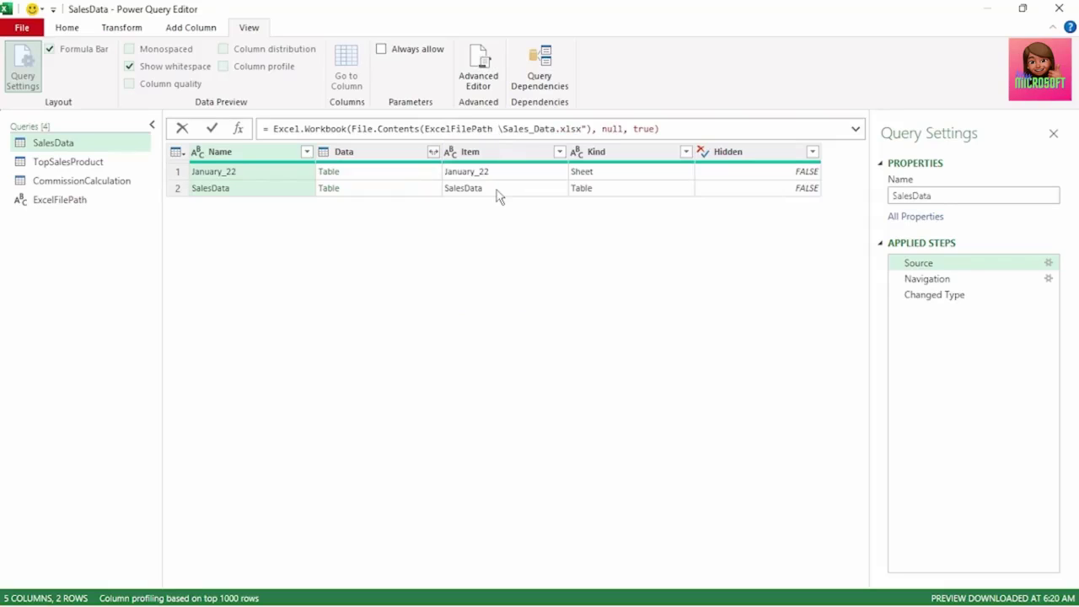
left_click(494, 189)
type("&")
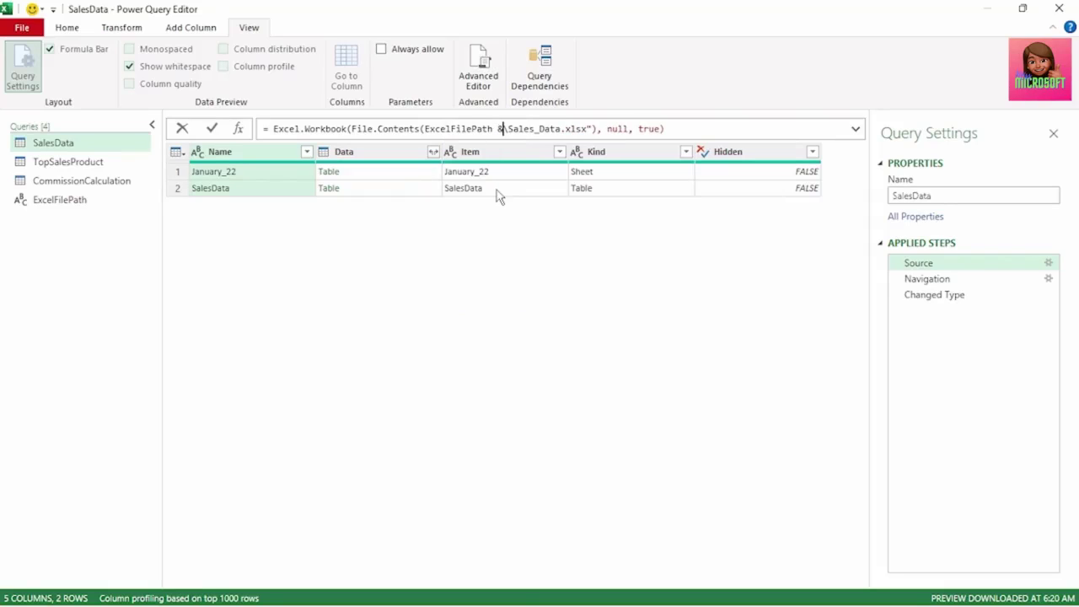
type("\"")
key("Return")
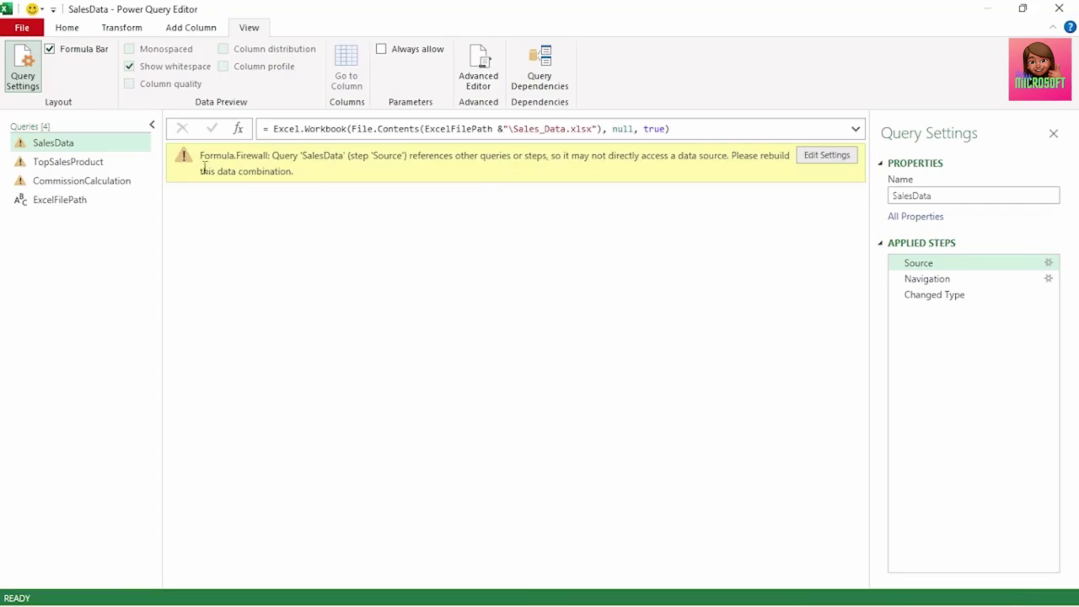
left_click_drag(202, 157, 543, 97)
left_click(543, 97)
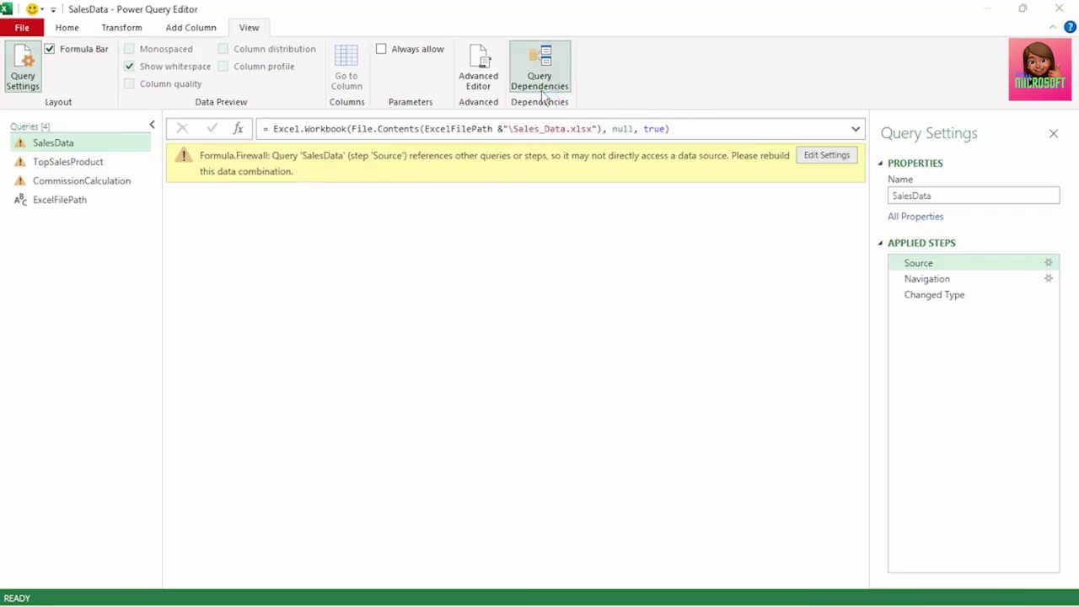
Trace SalesData's lineage through ExcelFilePath in the Query Dependencies diagram
left_click(535, 331)
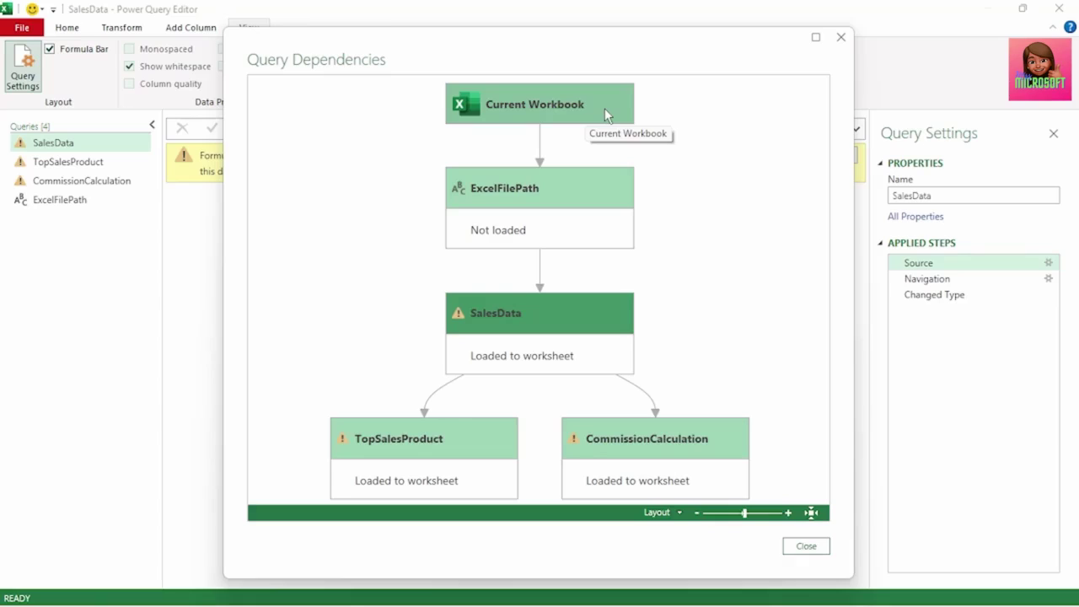
left_click(455, 318)
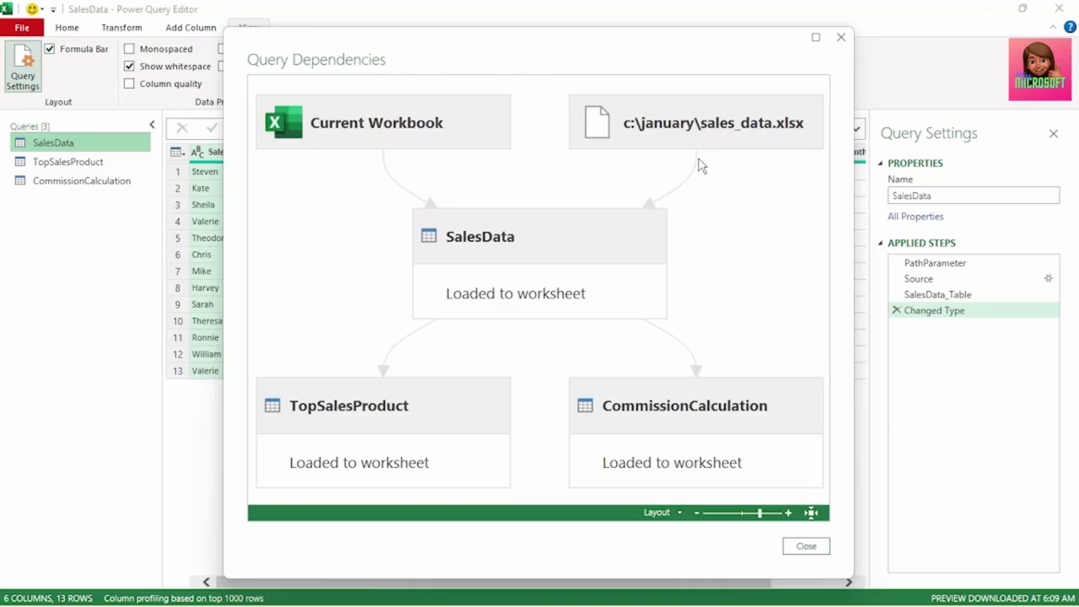
left_click(596, 257)
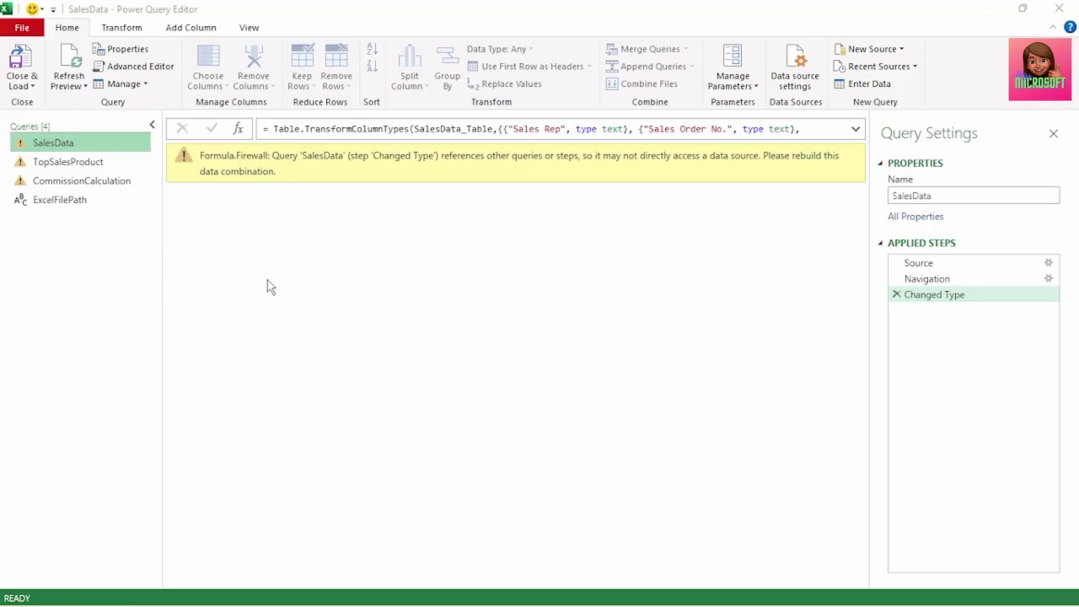
Examine ExcelFilePath's Source and Navigation steps, identifying the {0}[File Path] lookup returning C:\January
left_click(59, 205)
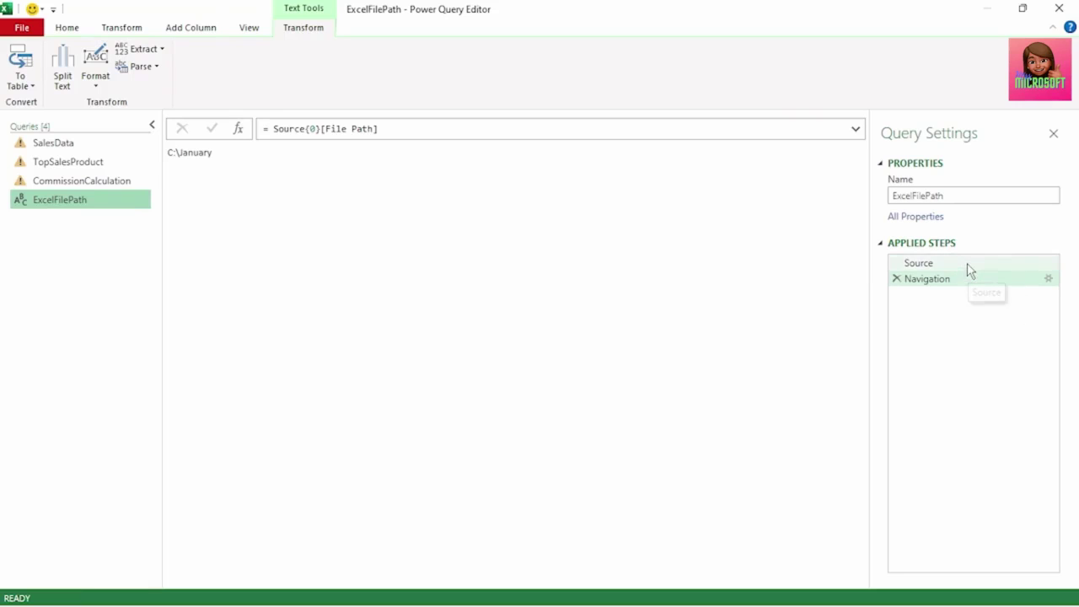
left_click(968, 267)
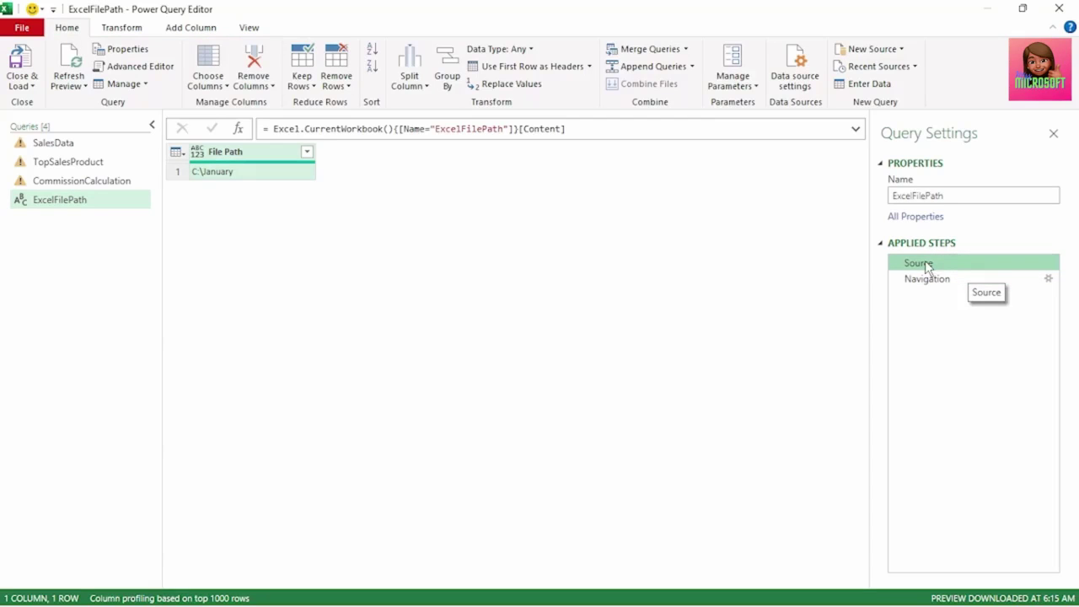
left_click(249, 169)
left_click(939, 279)
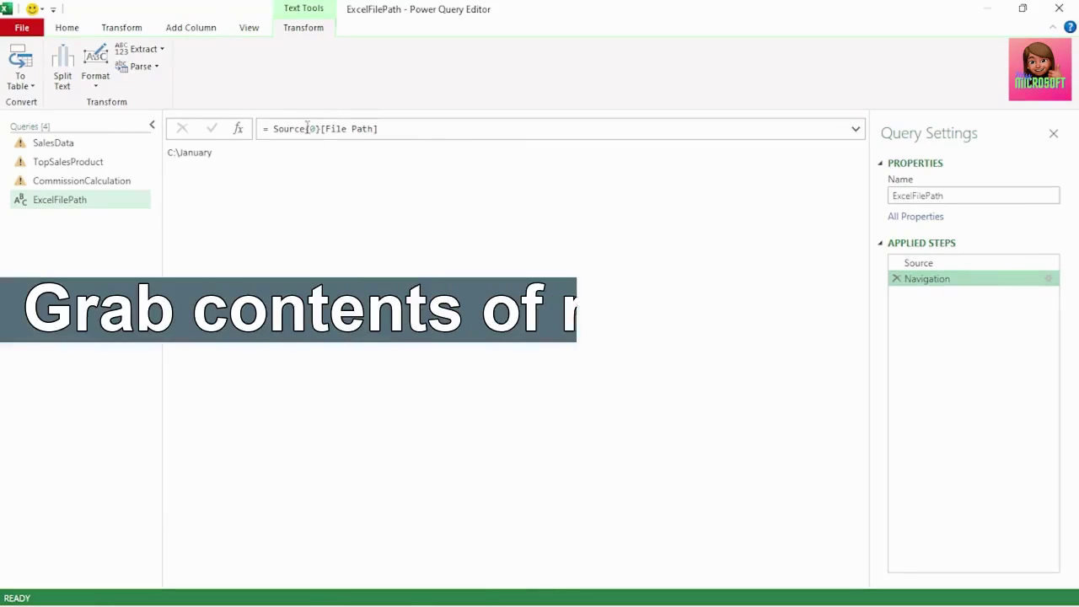
left_click_drag(305, 128, 319, 128)
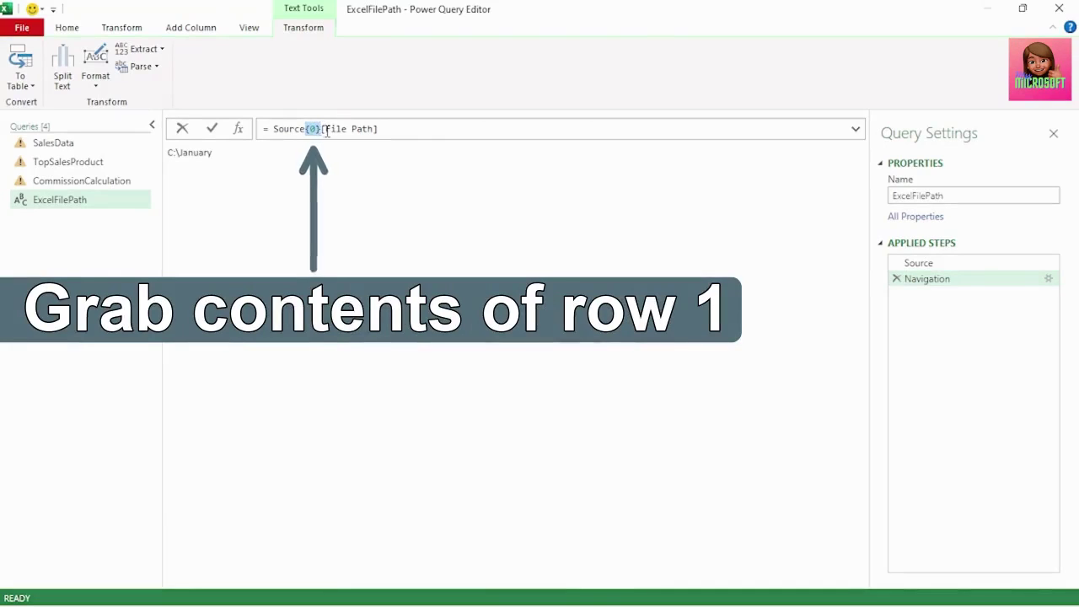
left_click_drag(321, 128, 378, 129)
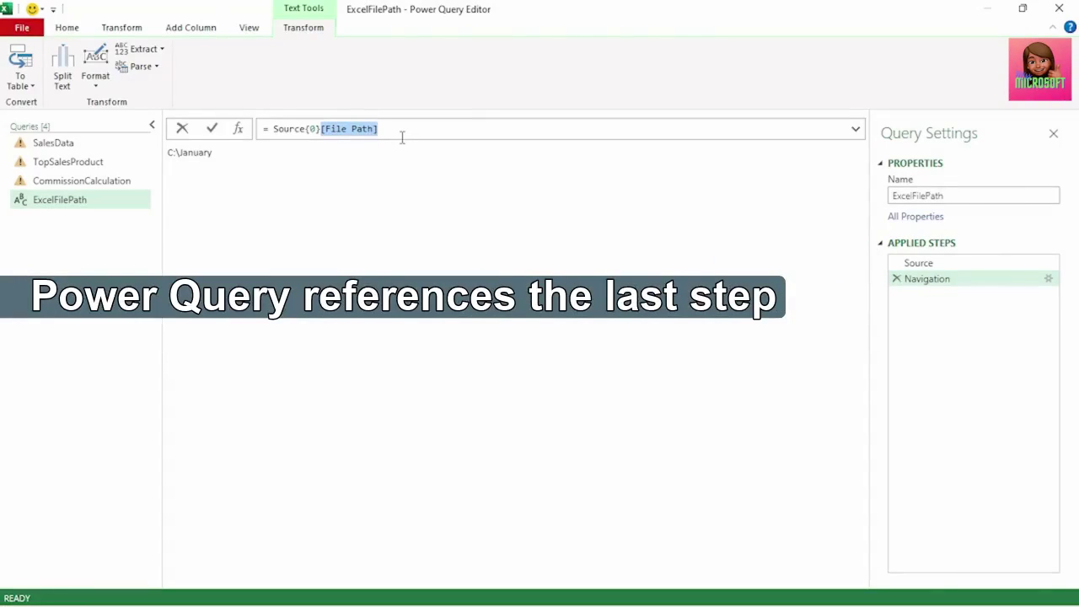
left_click_drag(274, 128, 305, 129)
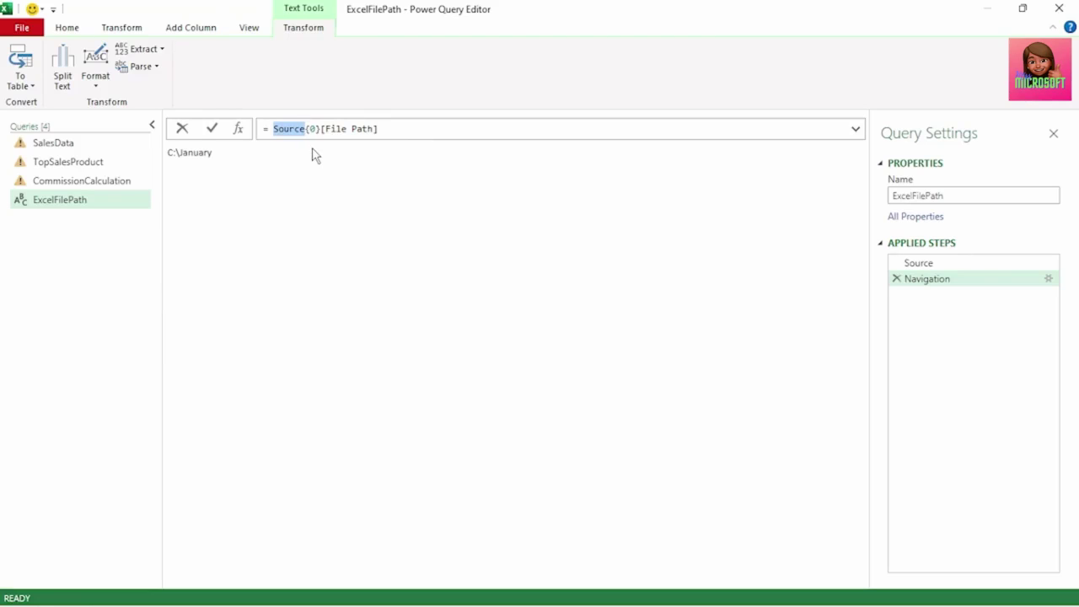
left_click(961, 280)
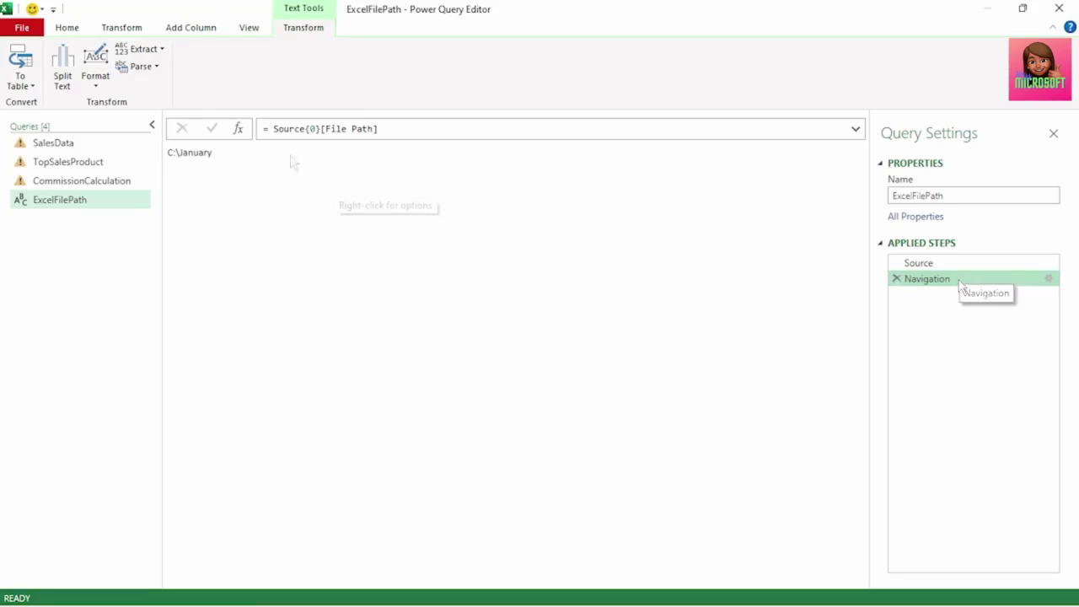
Copy {0}[File Path] from the Navigation formula and append it to the Source formula
left_click(306, 128)
left_click_drag(306, 128, 385, 133)
key("ctrl+c")
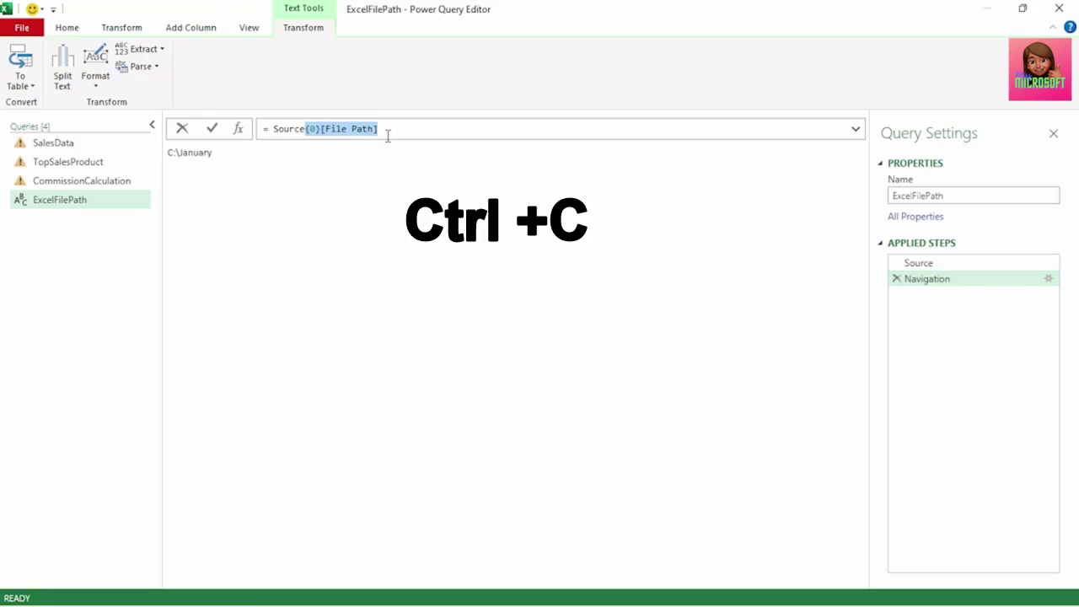
left_click(941, 278)
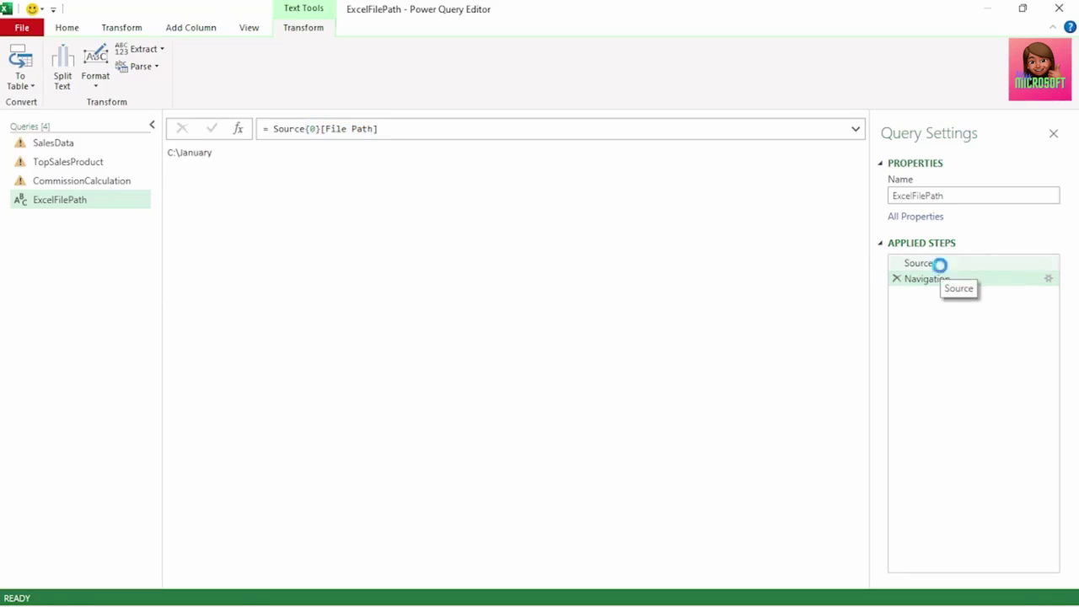
left_click(939, 264)
left_click(584, 129)
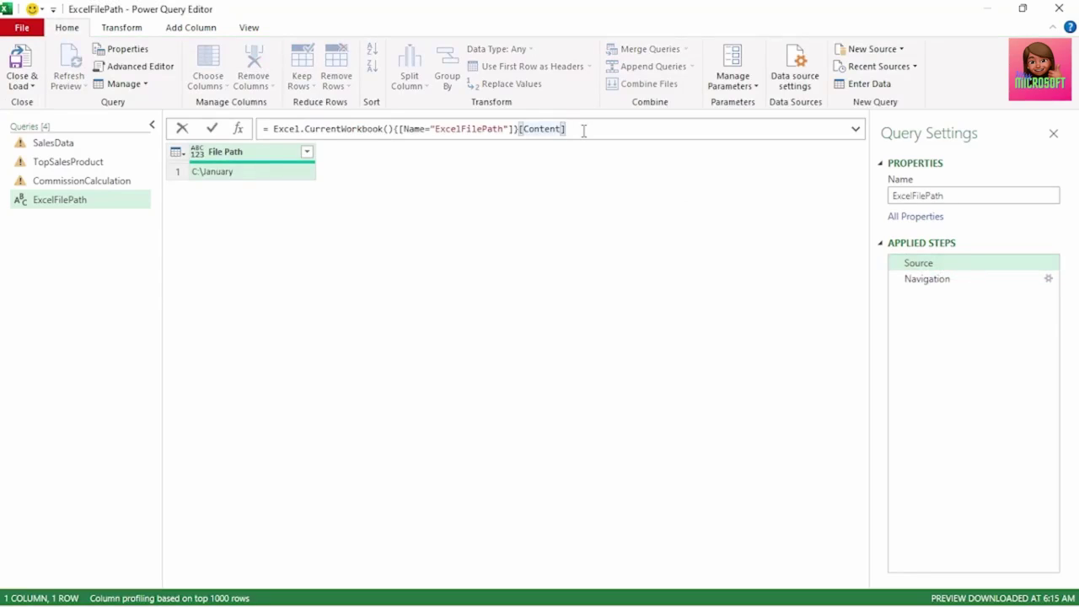
key("ctrl+v")
Commit the extended Source formula and delete the broken Navigation step
key("Return")
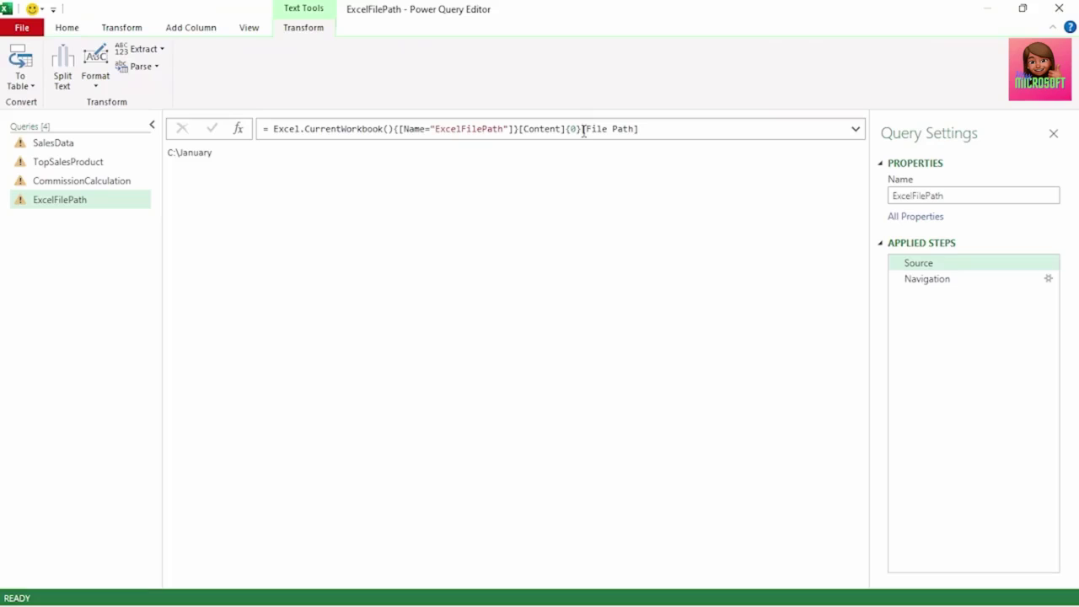
left_click(267, 129)
left_click(660, 128, "shift")
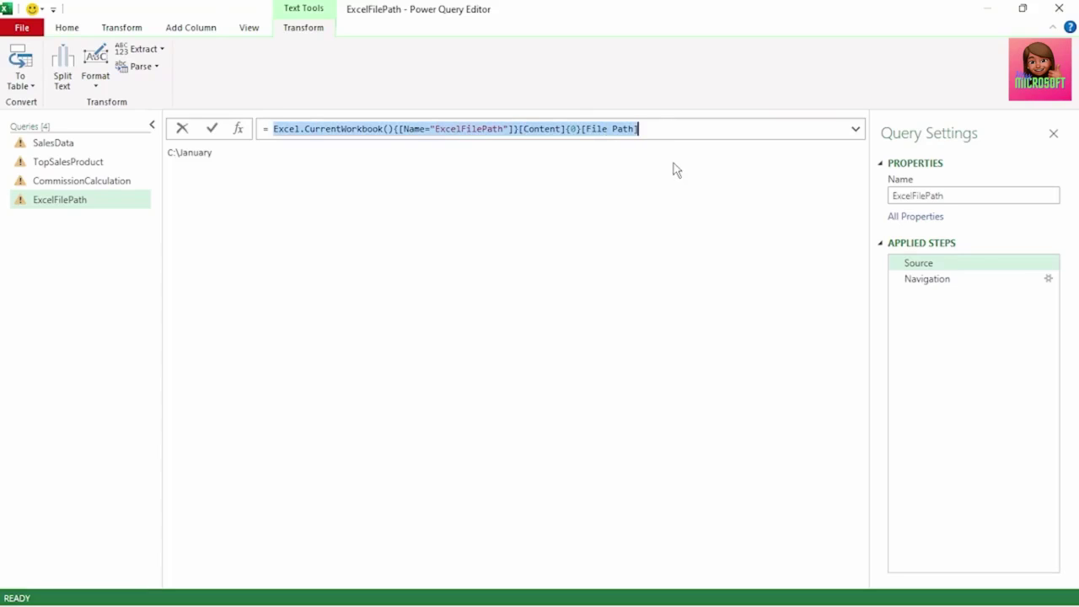
left_click(898, 281)
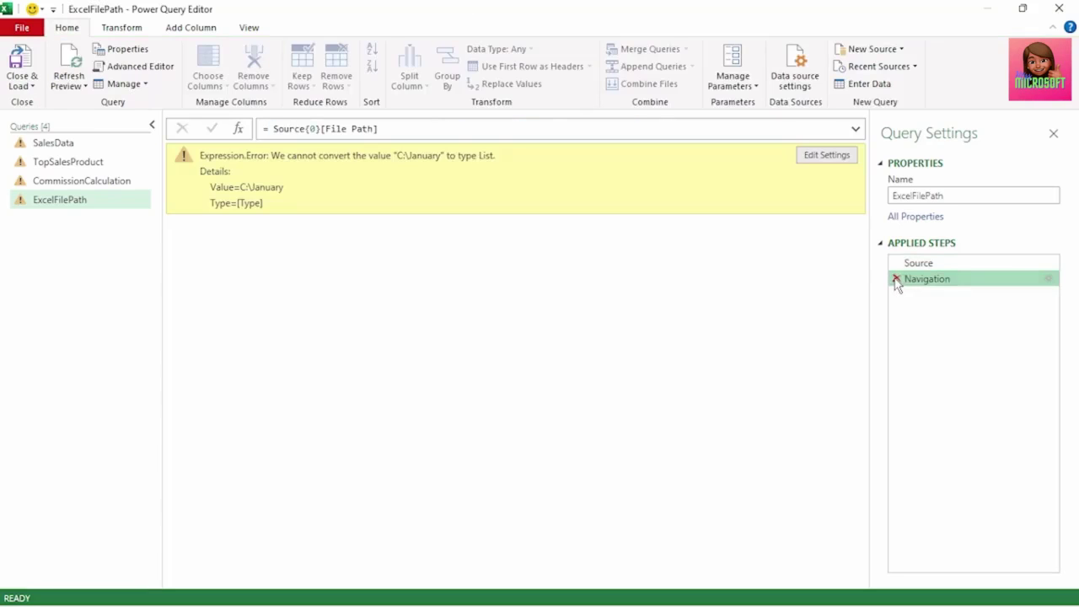
left_click(896, 279)
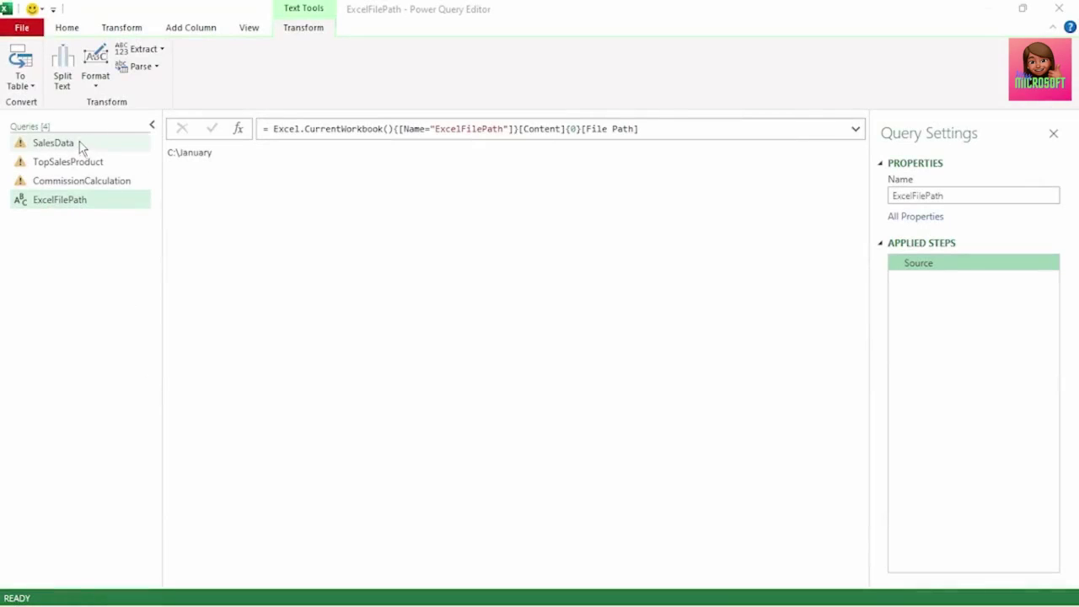
Select the entire ExcelFilePath Source formula text for reuse
left_click(264, 131)
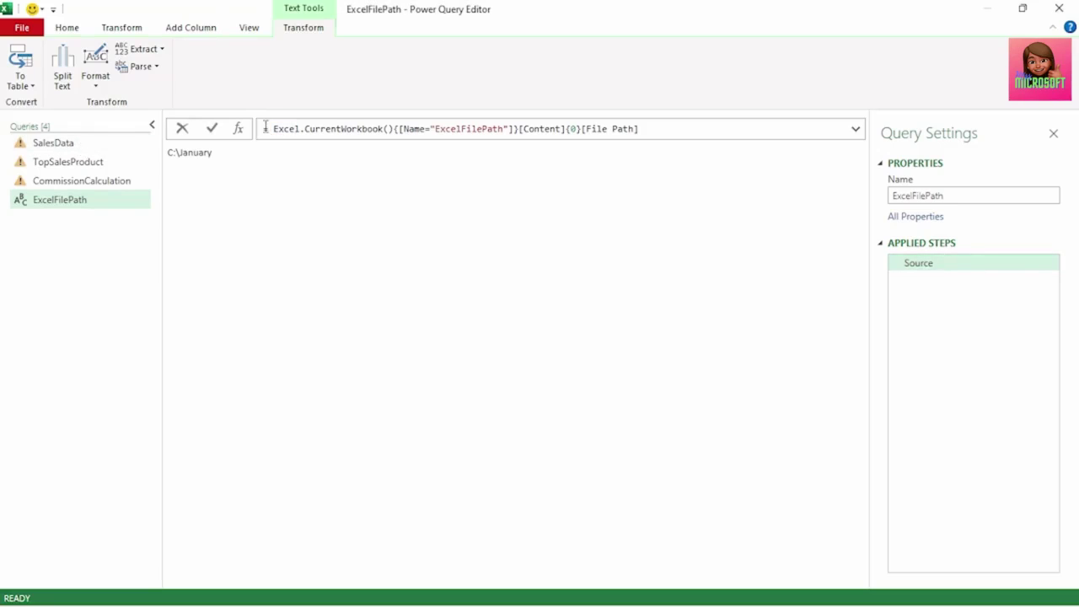
left_click_drag(264, 129, 677, 127)
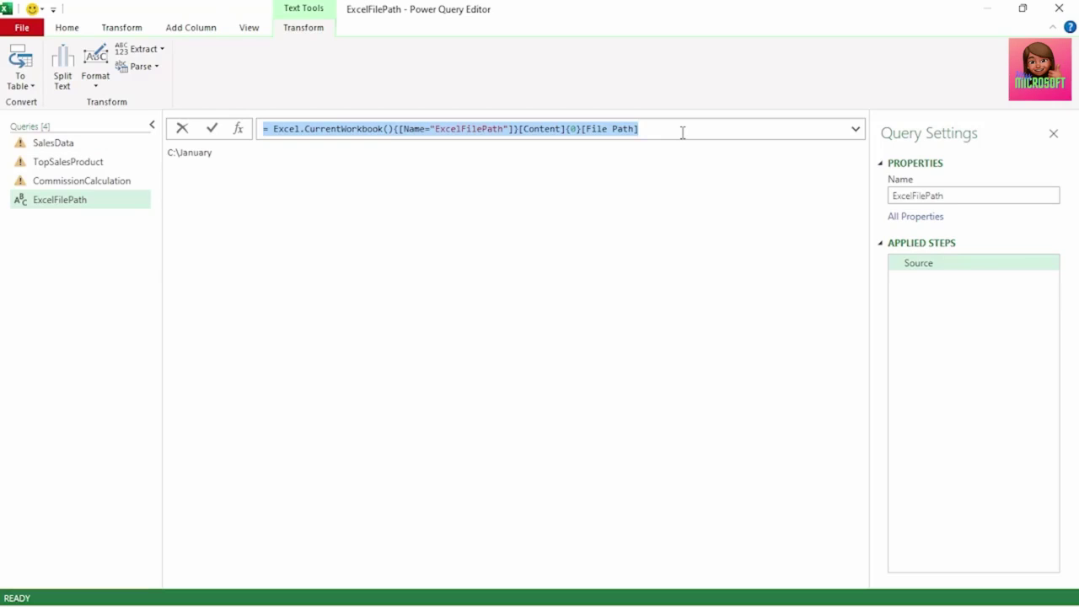
left_click(71, 154)
Open the SalesData query's M code in the Advanced Editor
left_click(69, 145)
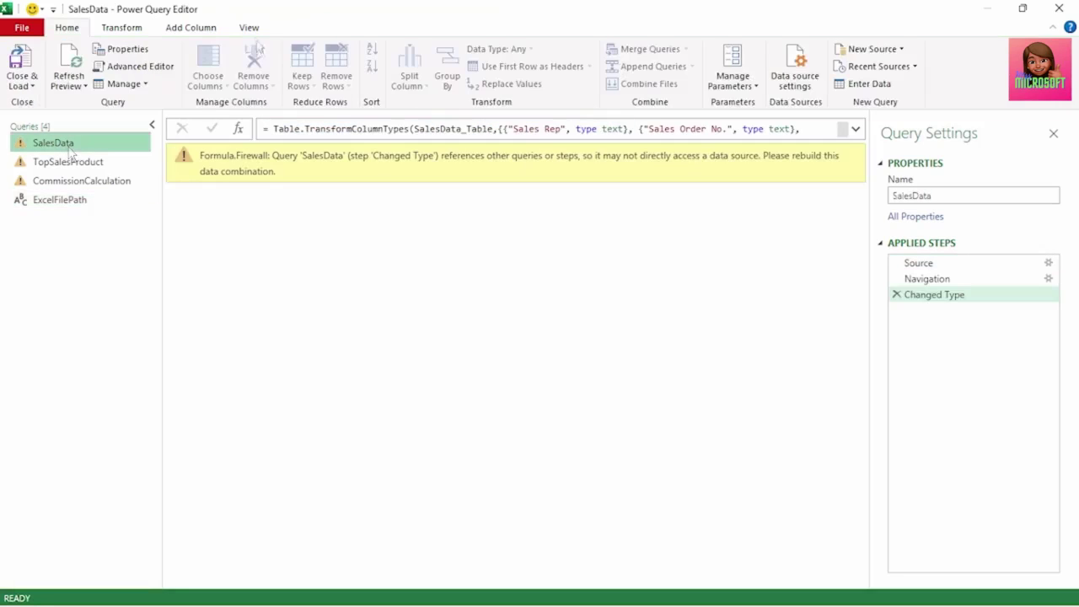
left_click(251, 30)
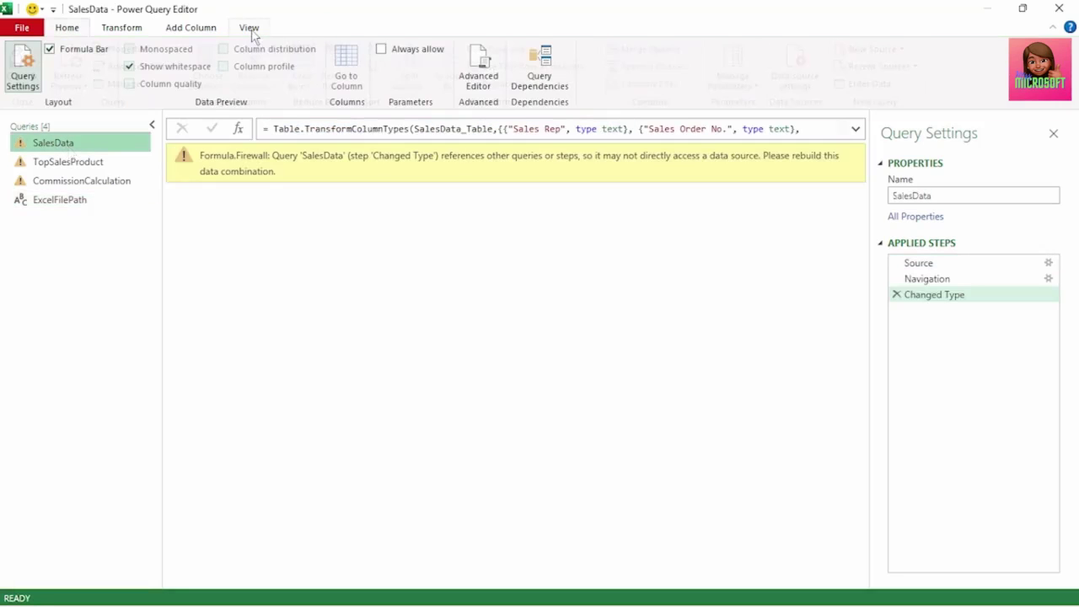
left_click(484, 95)
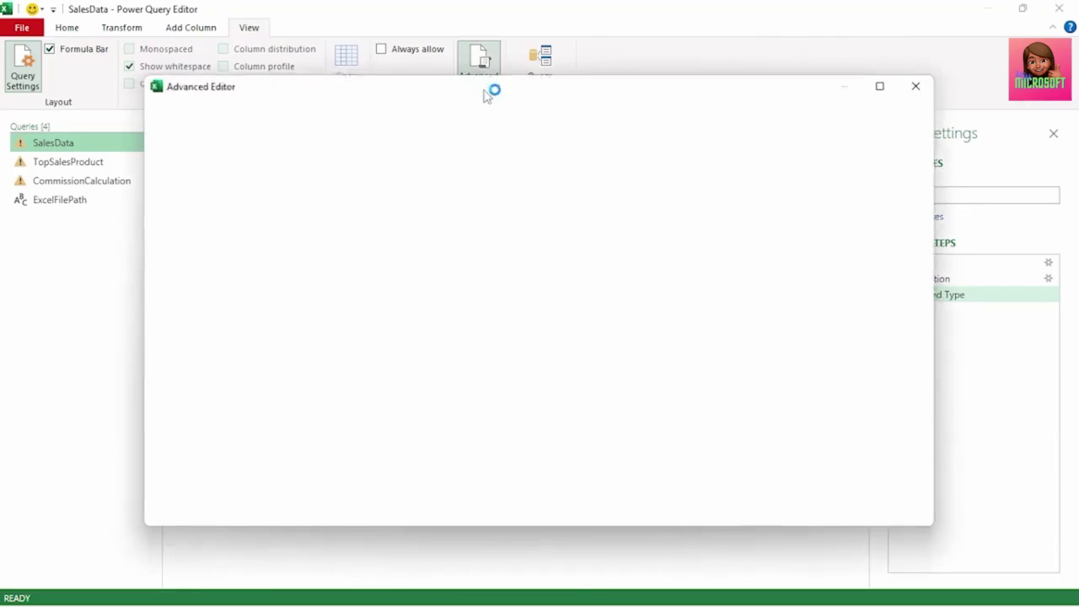
left_click_drag(205, 166, 335, 269)
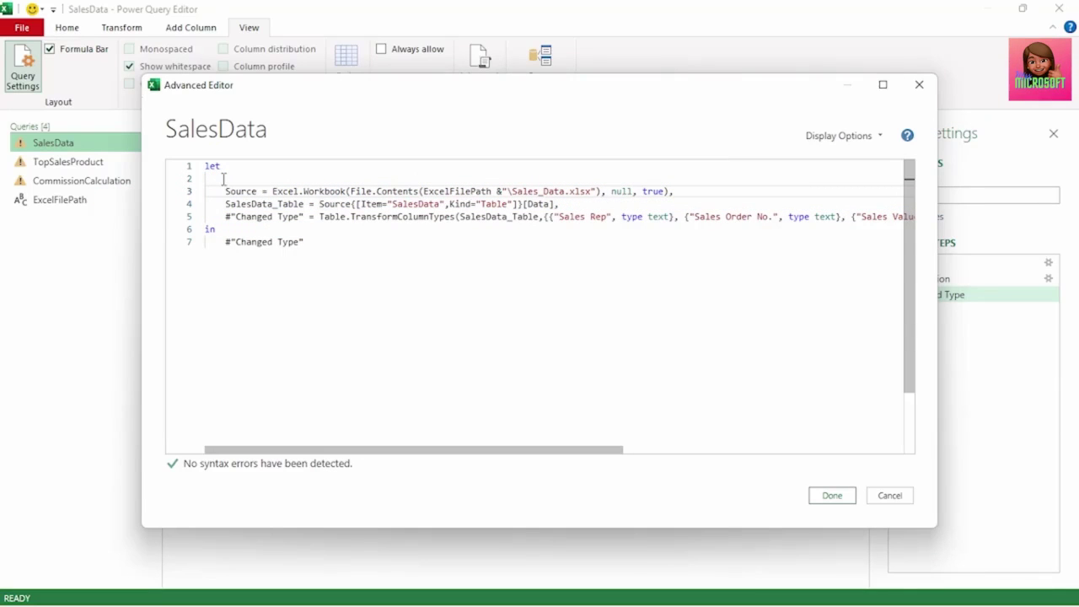
Paste the ExcelFilePath lookup formula on line 2 and name it PathParameter
key("ctrl+v")
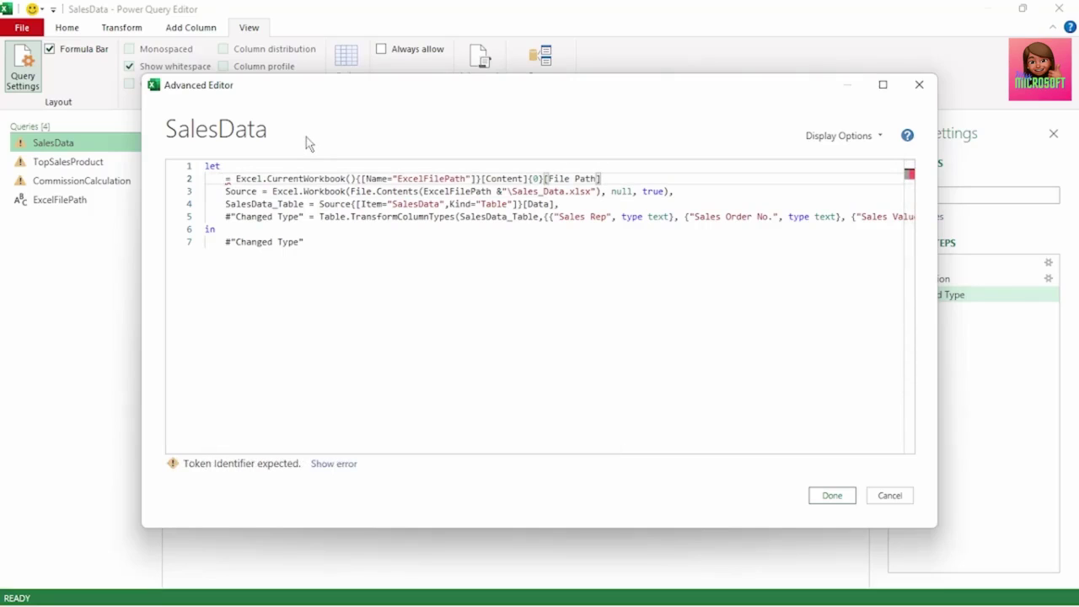
key("Home")
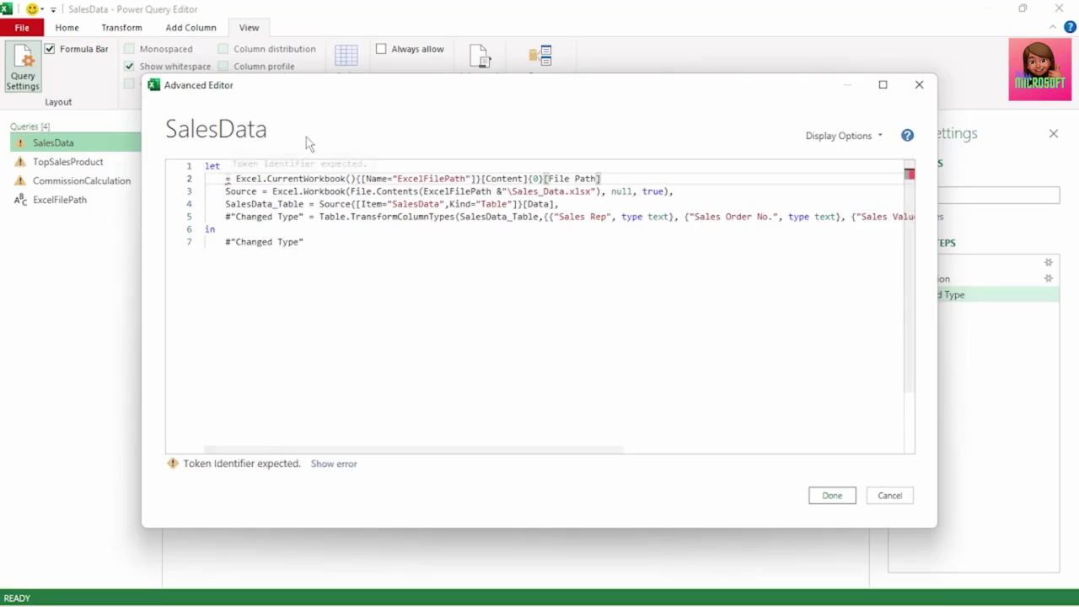
key("Caps_Lock")
type("P")
key("Caps_Lock")
type("ath")
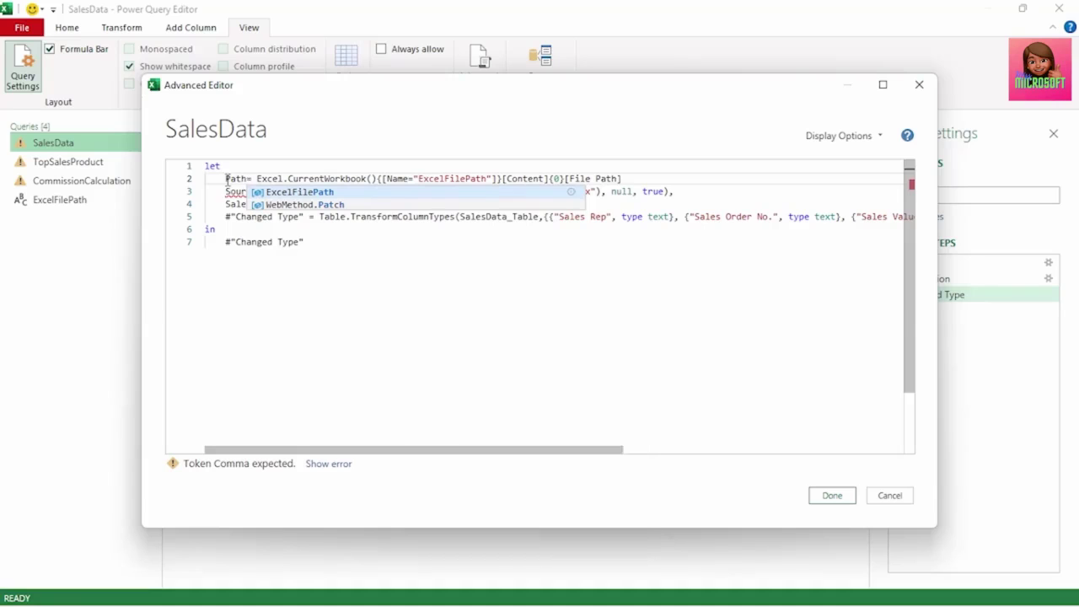
key("Caps_Lock")
type("P")
key("Caps_Lock")
type("arameter")
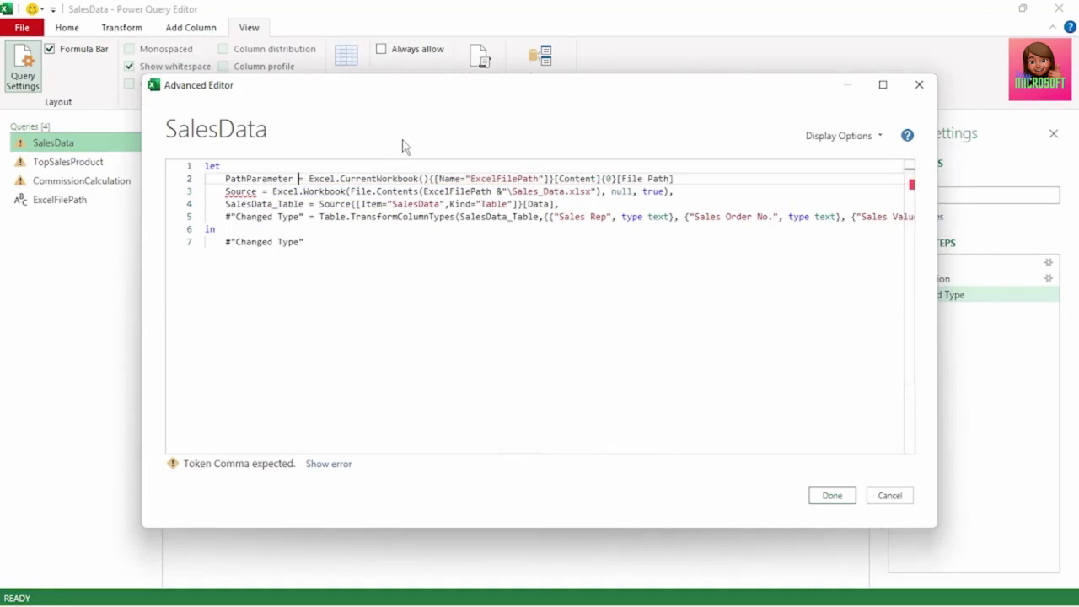
Add a comma after line 2 and replace ExcelFilePath with PathParameter in the Source line
left_click(676, 178)
type(",")
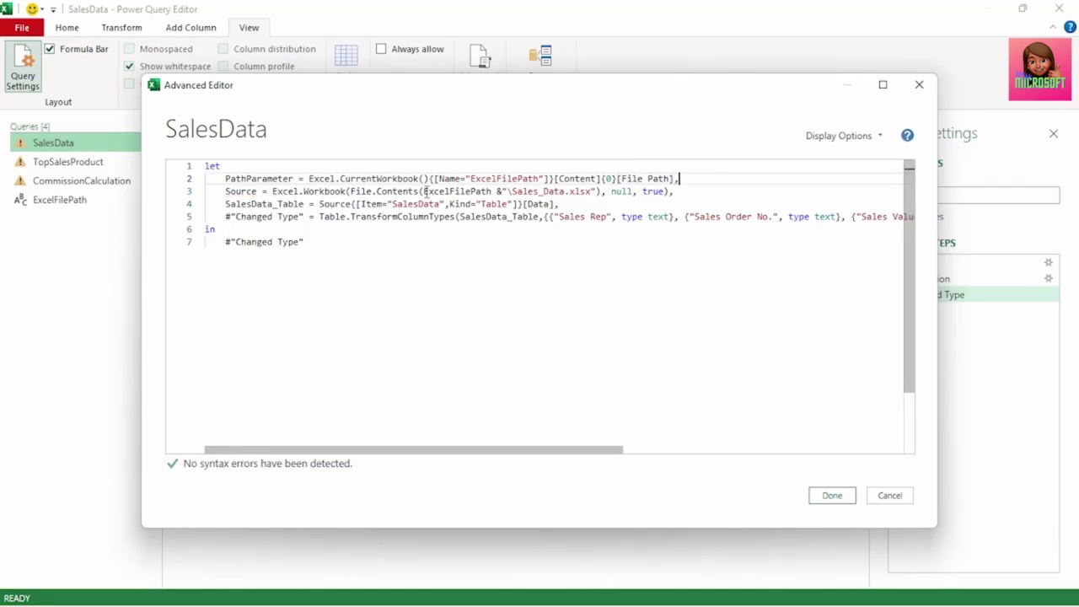
left_click_drag(435, 190, 493, 192)
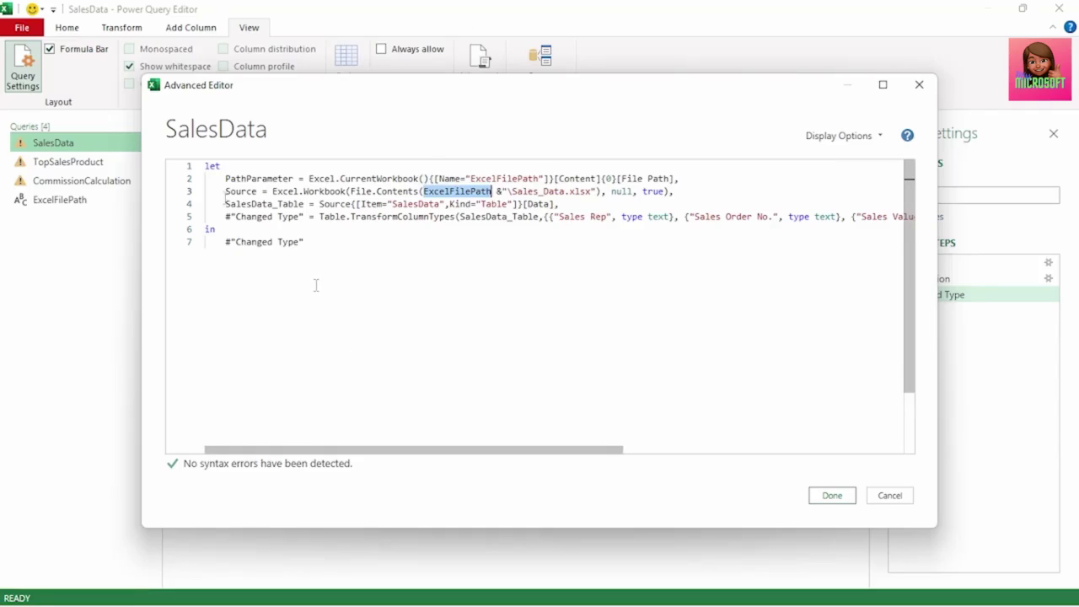
left_click_drag(226, 191, 291, 178)
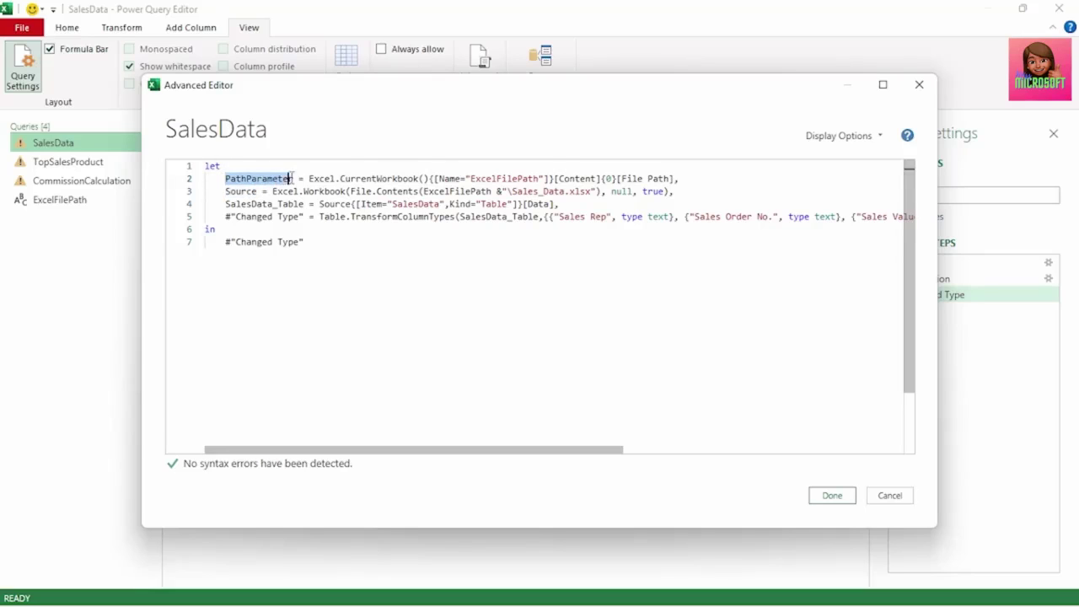
left_click_drag(424, 192, 501, 191)
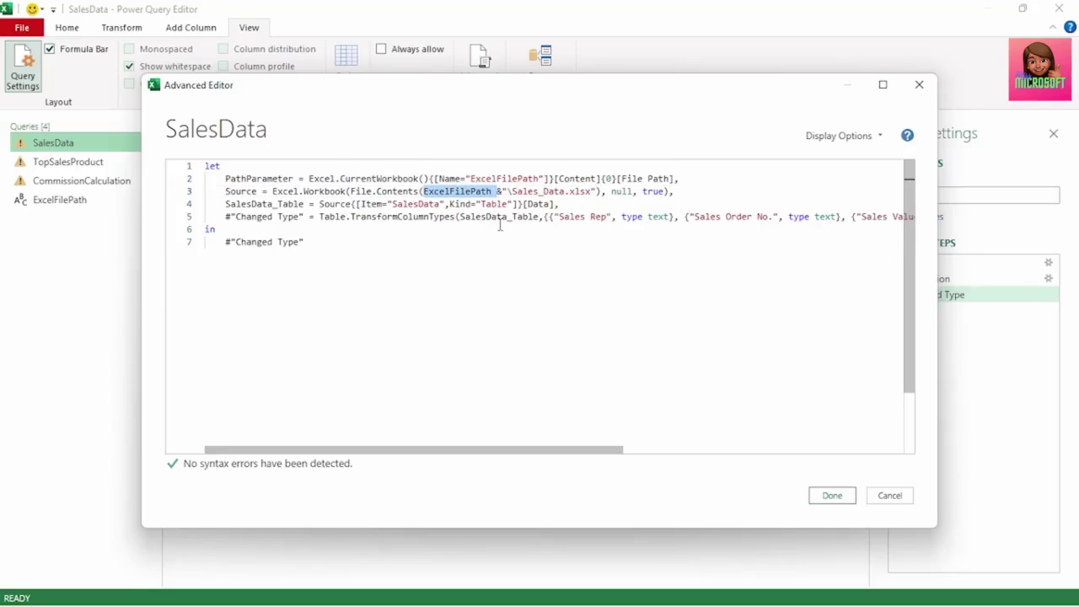
key("Delete")
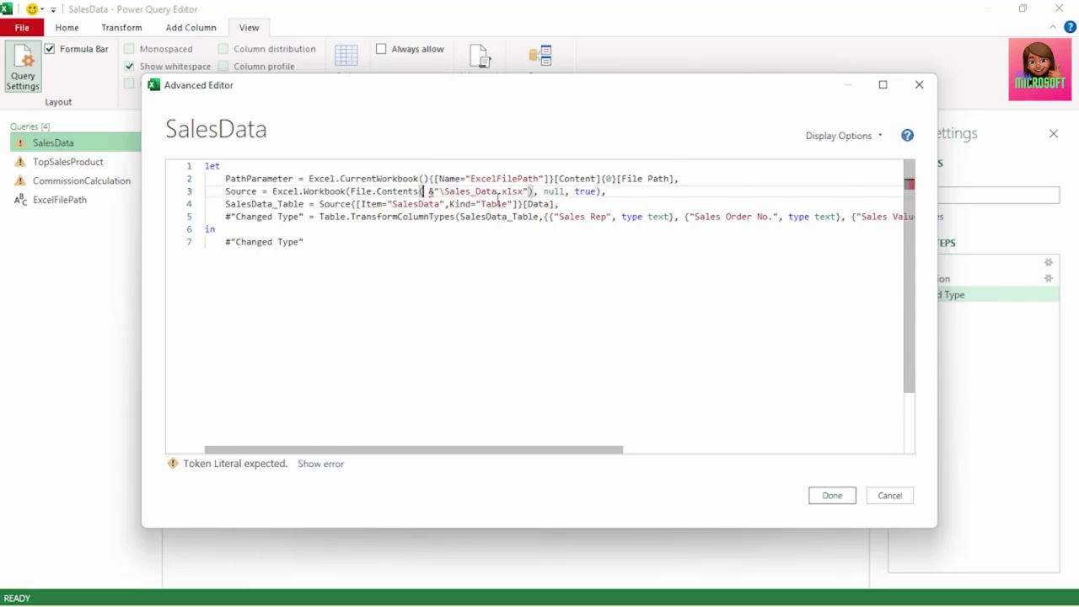
key("Caps_Lock")
type("P")
key("Caps_Lock")
type("a")
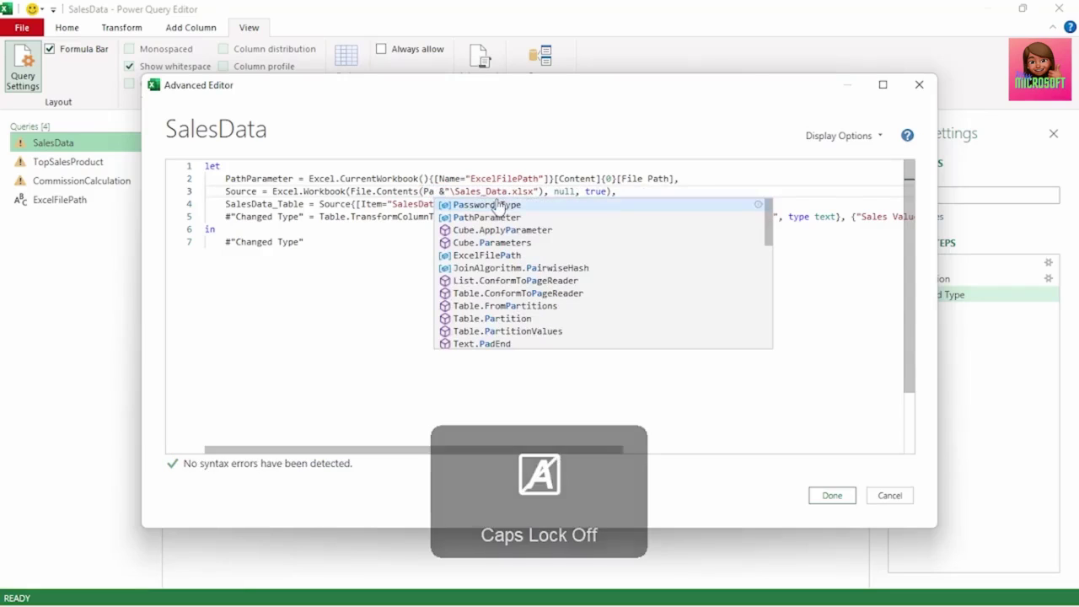
type("t")
key("Tab")
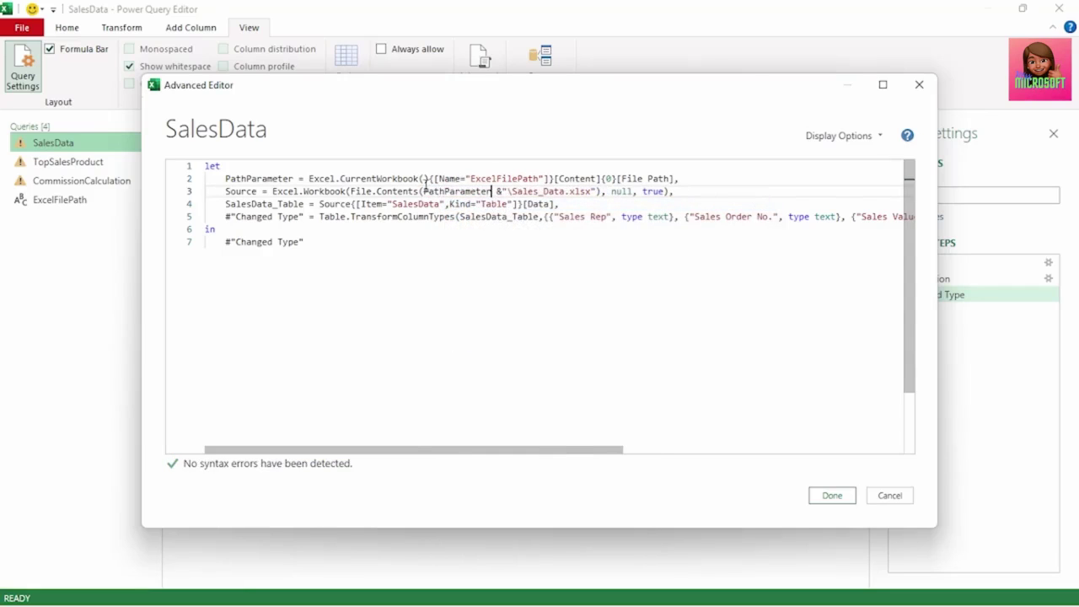
Review the PathParameter definition and reference, then save the query code with Done
left_click_drag(423, 191, 543, 178)
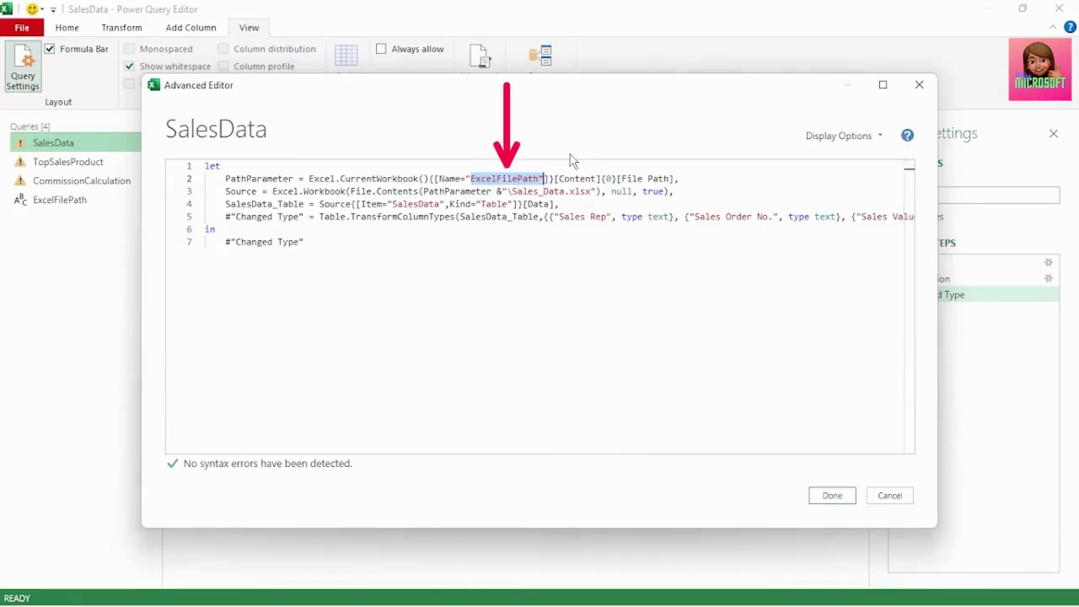
double_click(259, 178)
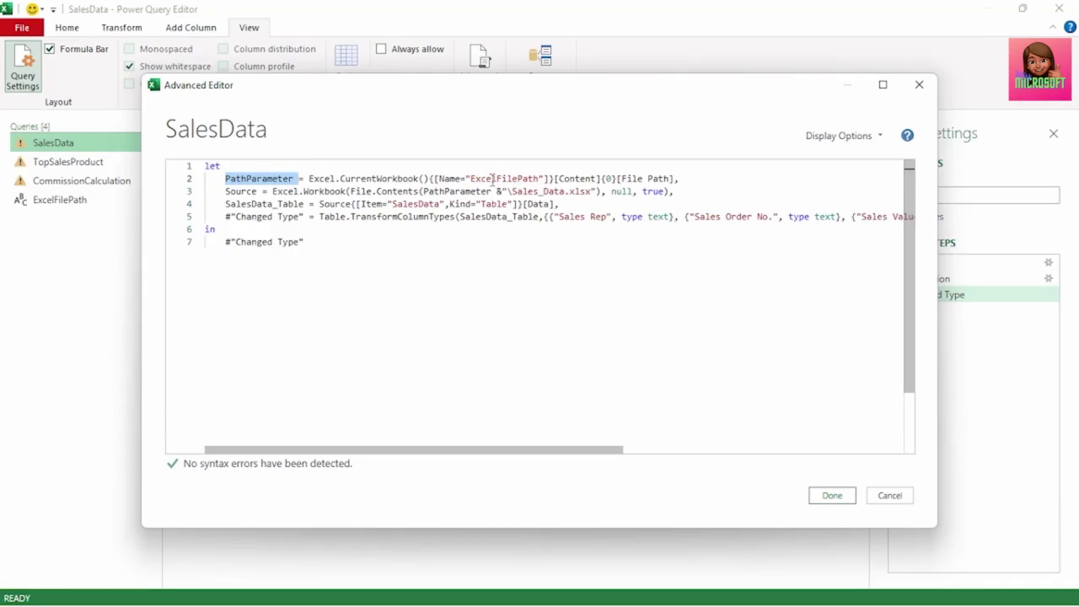
left_click_drag(472, 178, 544, 179)
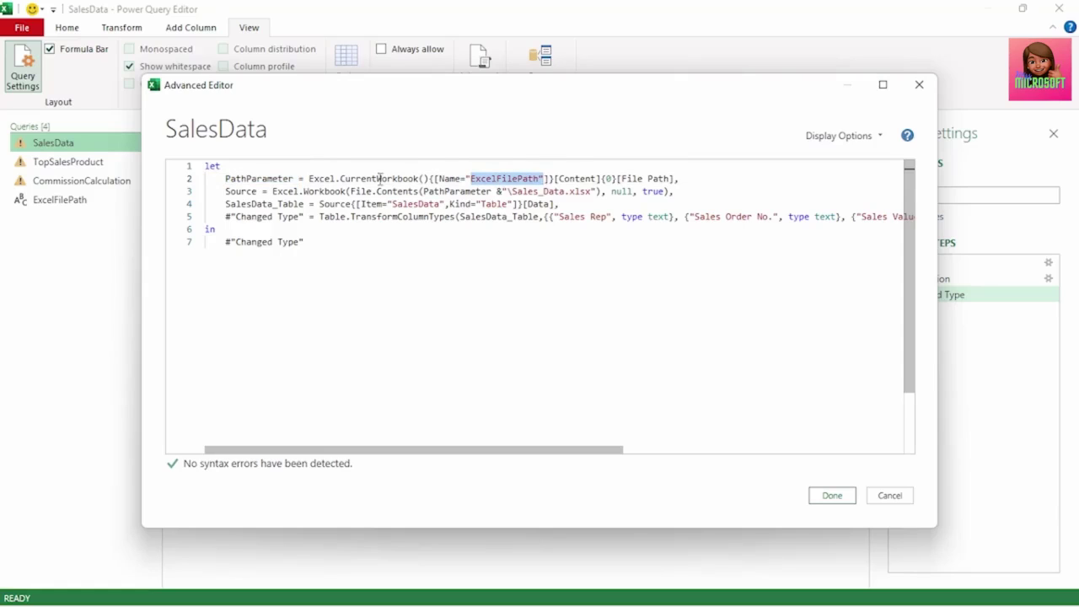
left_click_drag(340, 178, 420, 179)
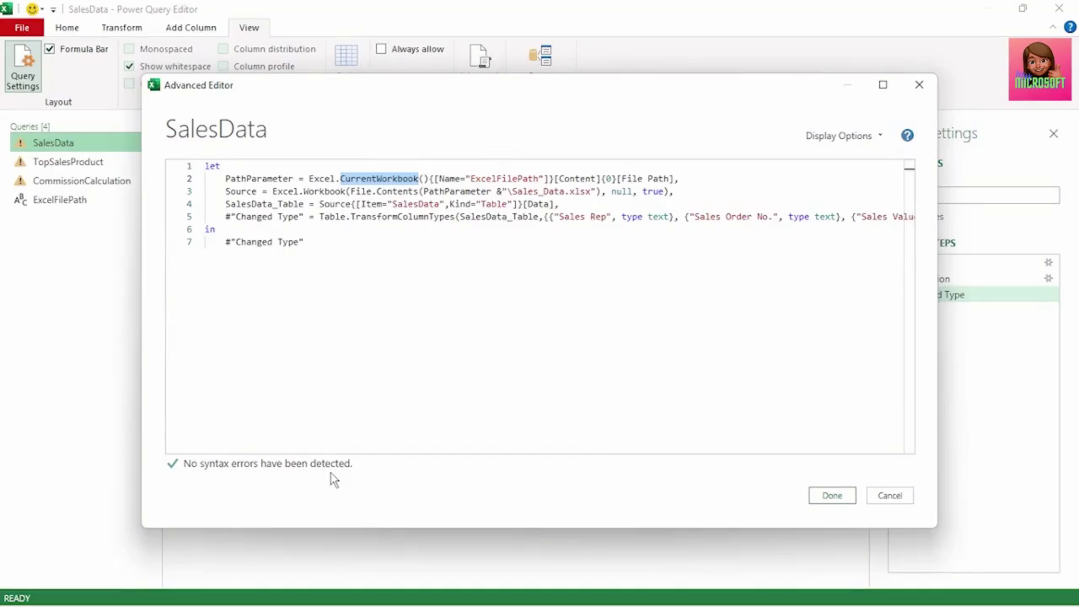
left_click(849, 498)
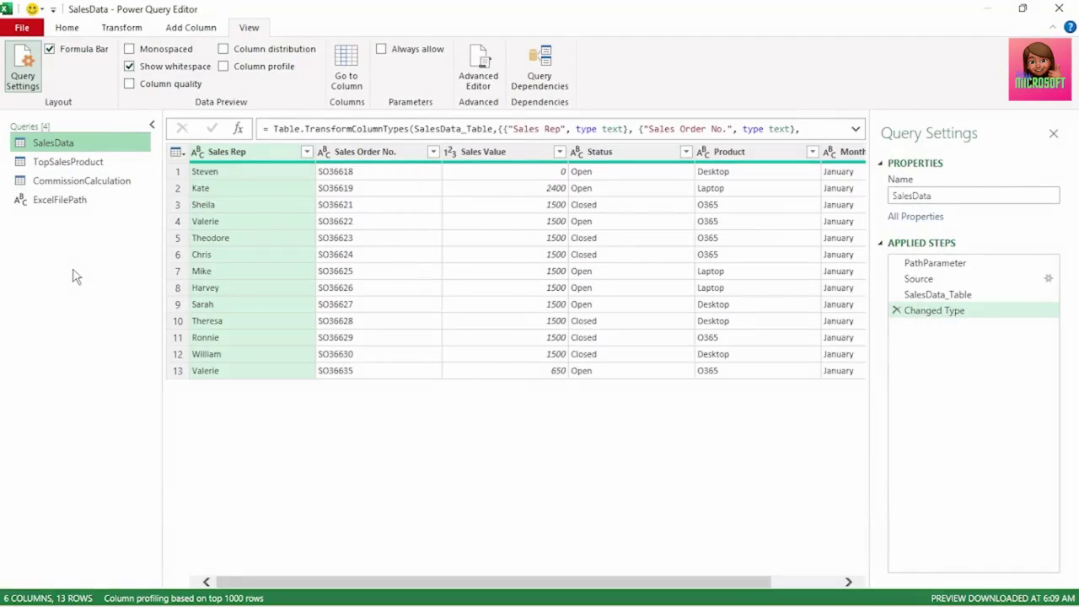
Delete the ExcelFilePath query and confirm the deletion
left_click(68, 207)
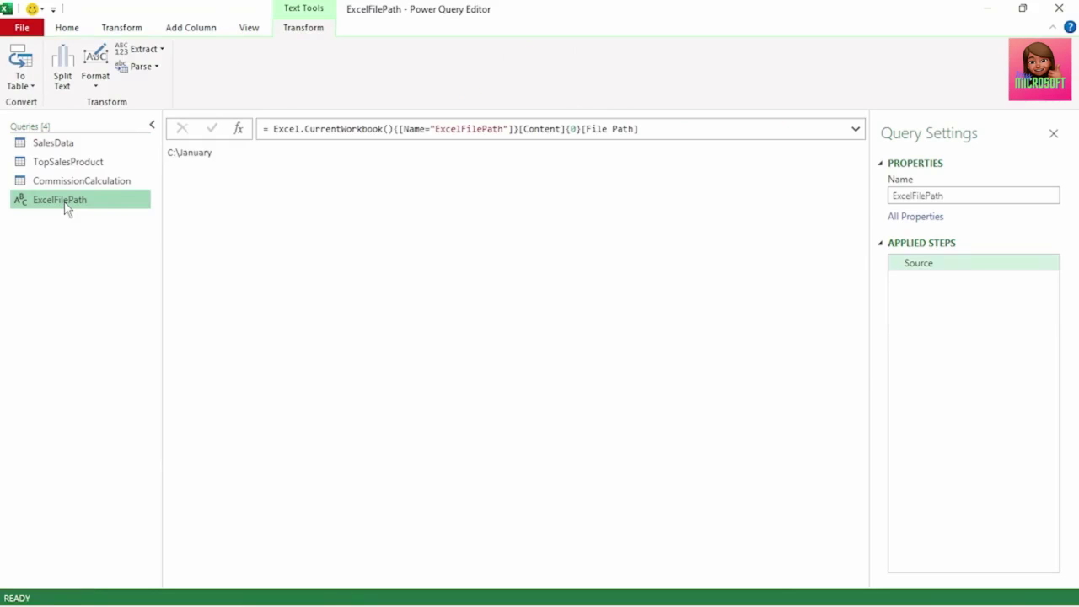
right_click(67, 207)
left_click(104, 248)
left_click(613, 335)
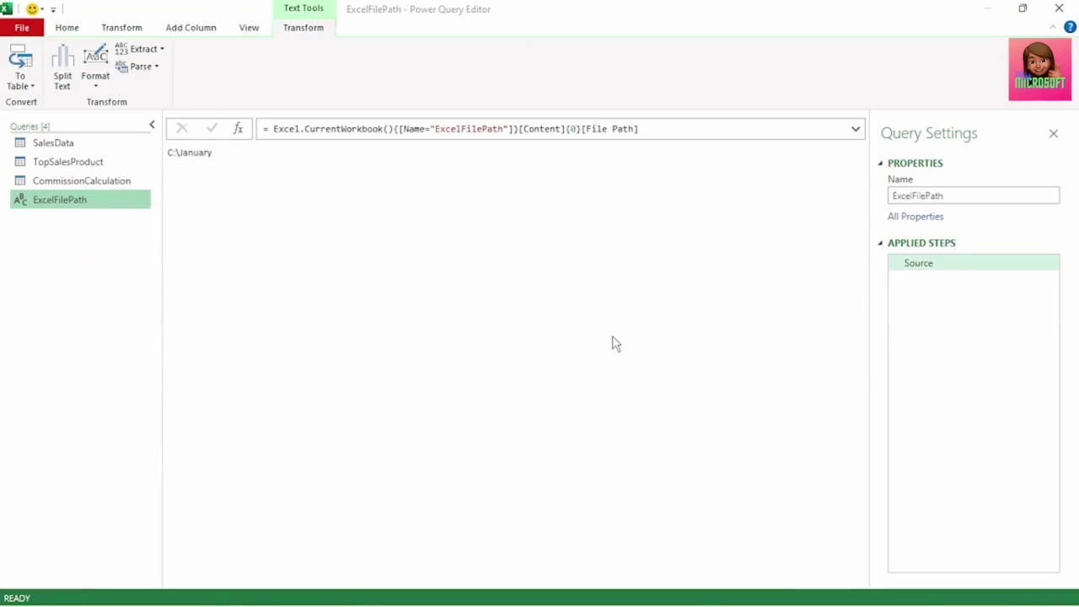
Check the Query Dependencies diagram for SalesData's new sources, then close it
left_click(253, 29)
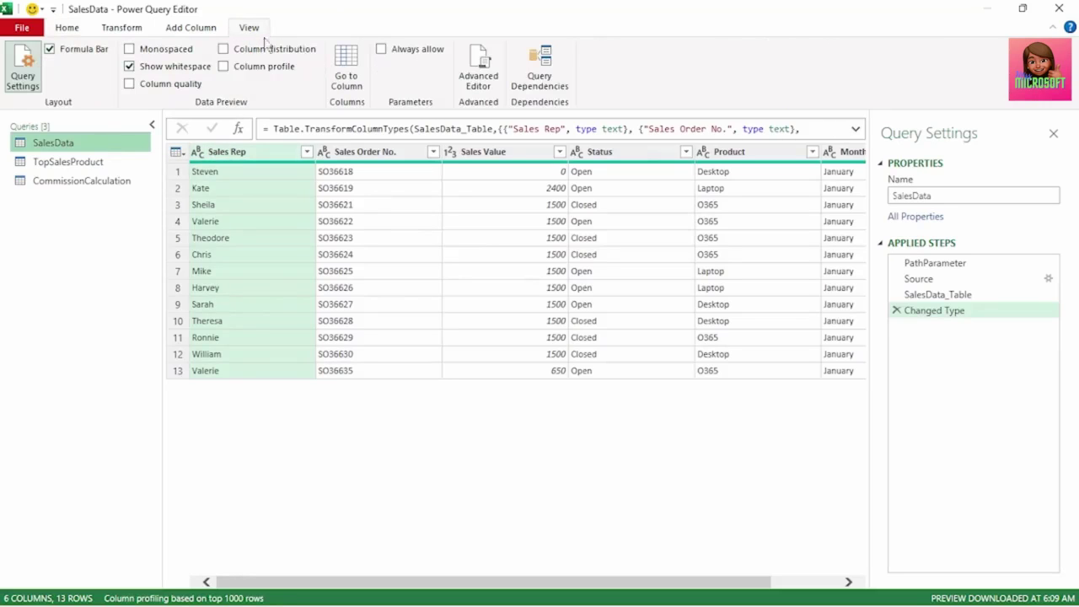
left_click(540, 80)
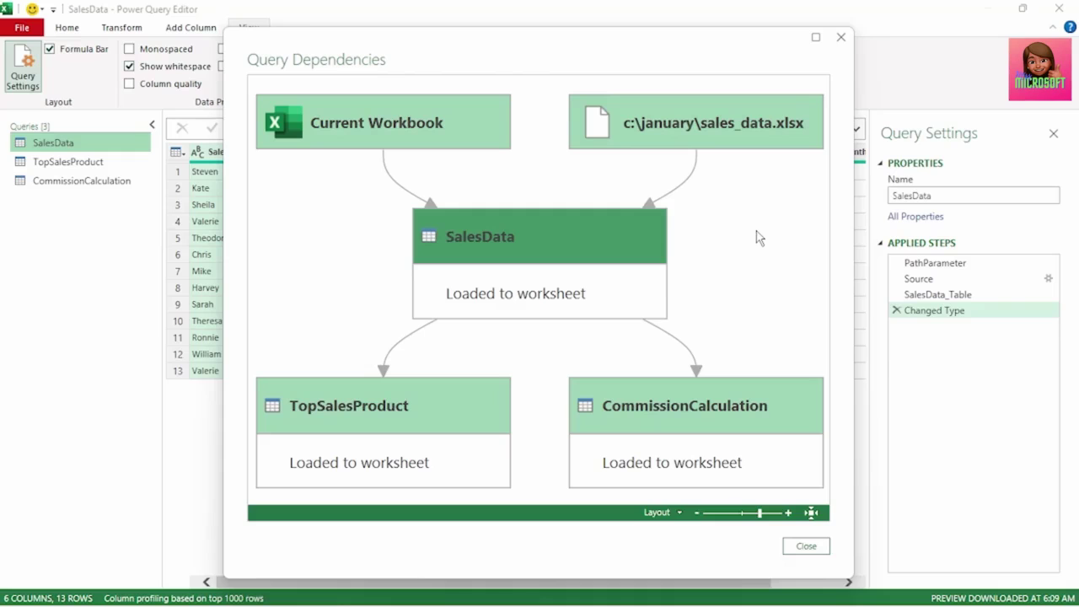
key("Escape")
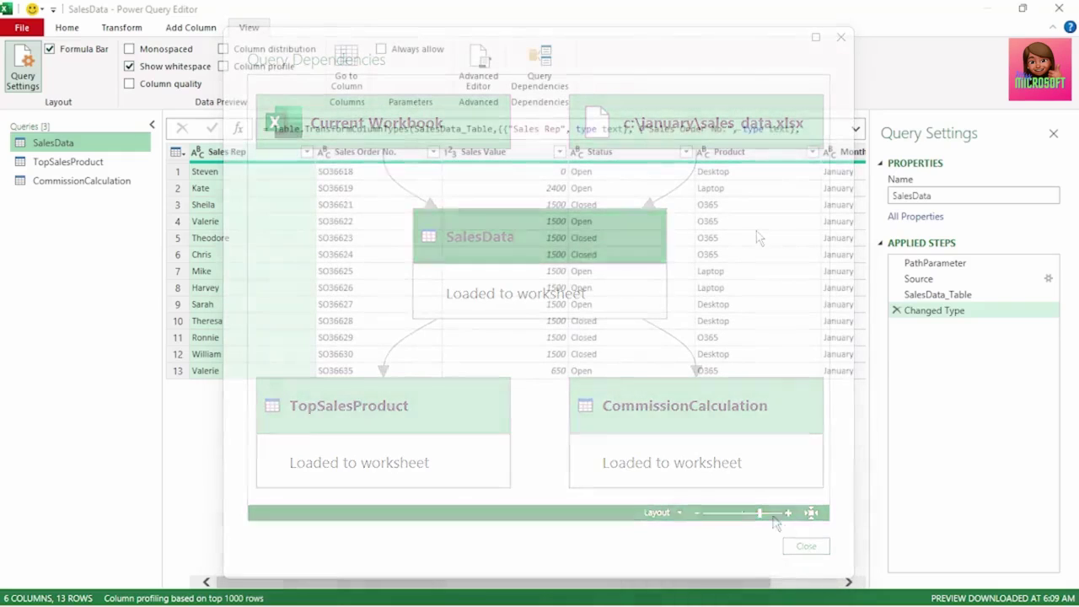
Close Power Query Editor and load the queries into the workbook
left_click(22, 27)
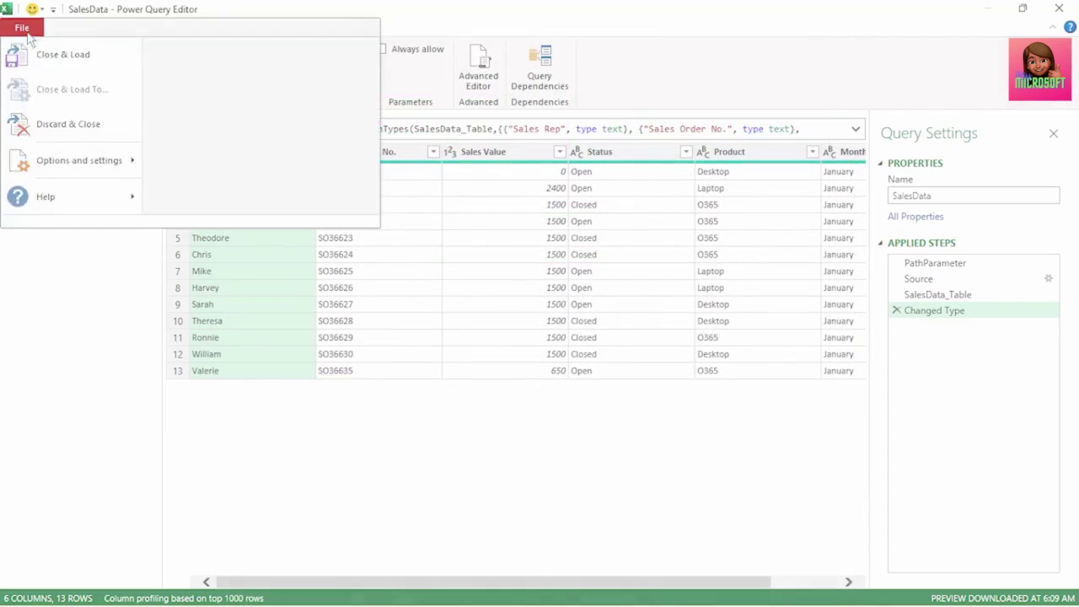
left_click(52, 54)
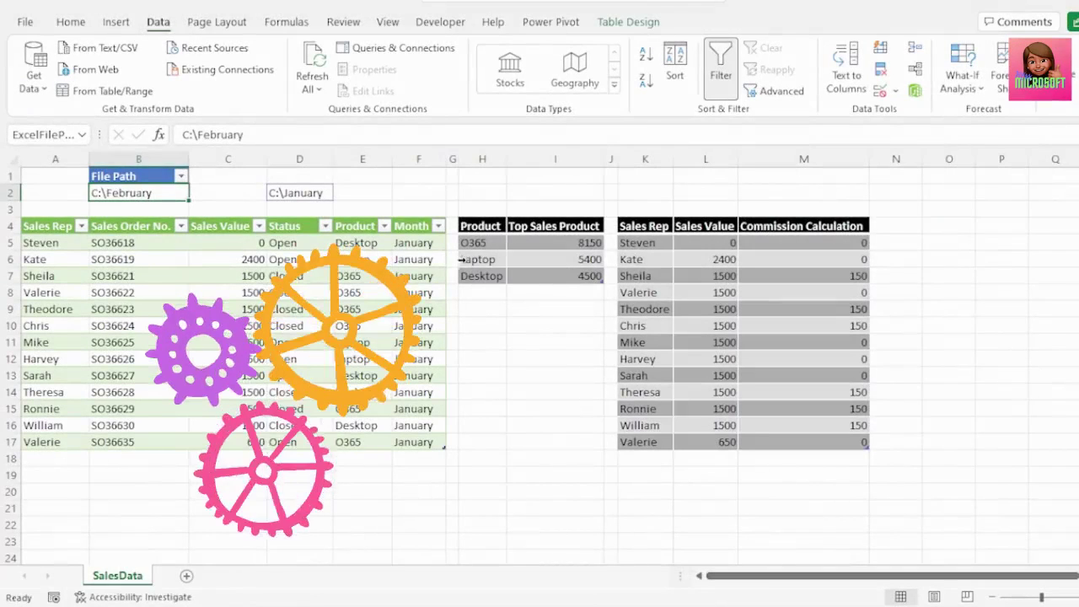
left_click(487, 260)
Refresh all queries and review the Month, product and commission tables for February data
left_click(313, 57)
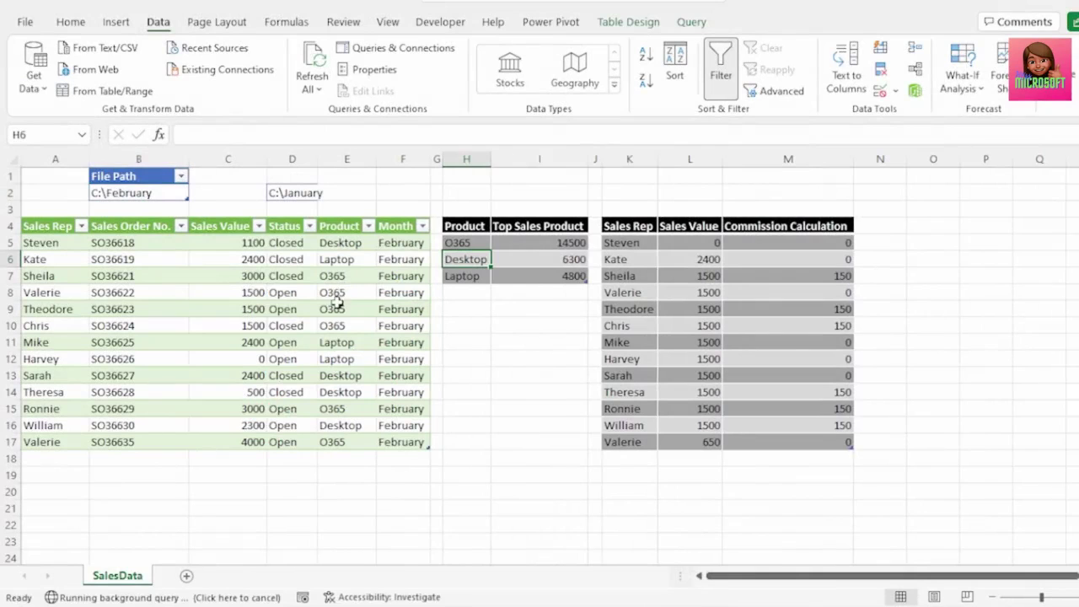
left_click_drag(393, 244, 402, 444)
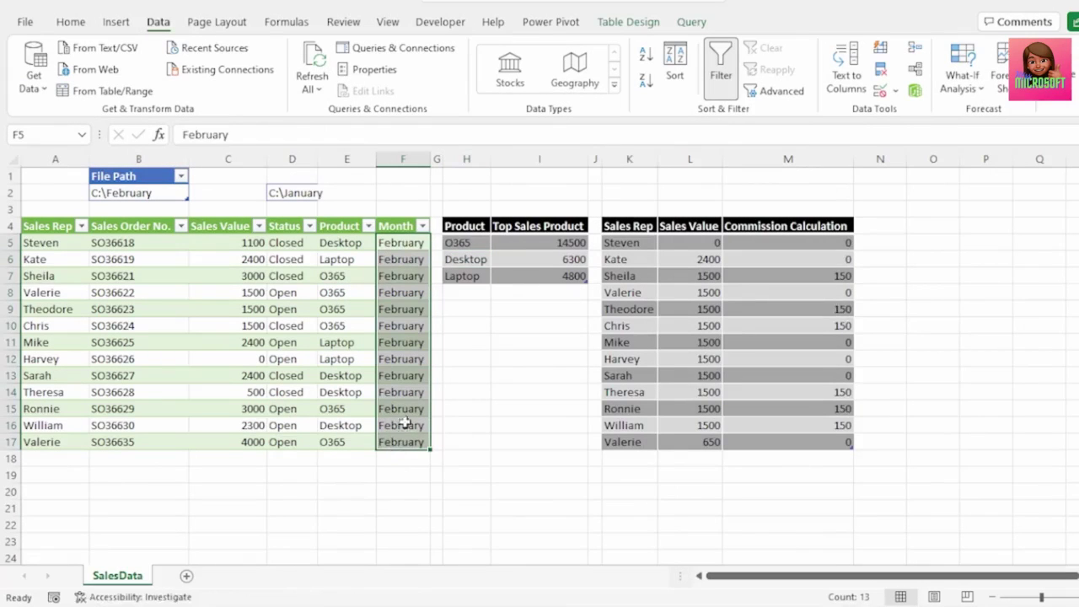
left_click_drag(481, 244, 788, 434)
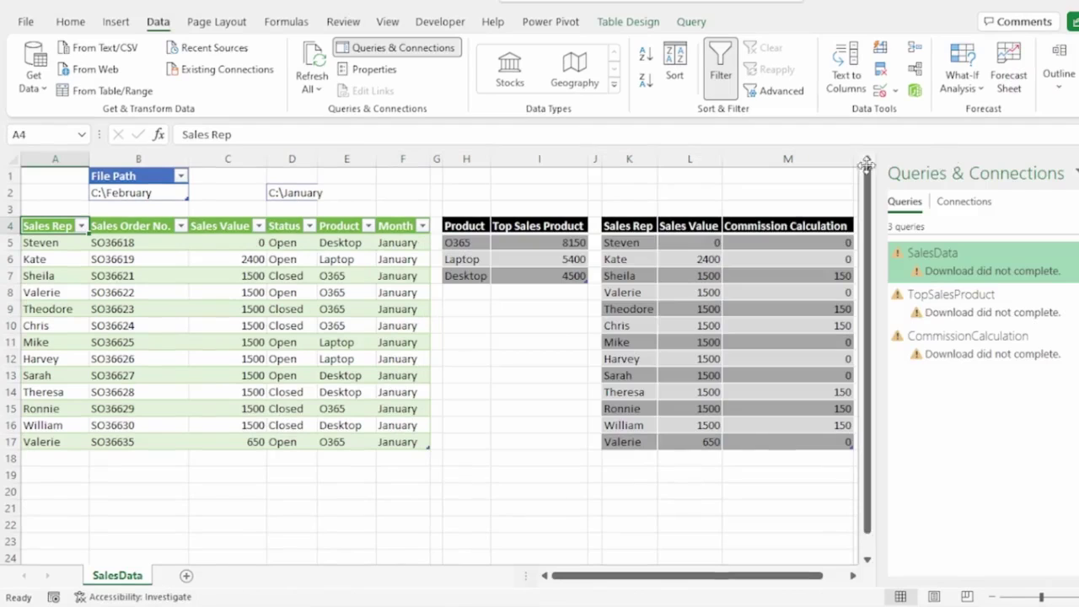
left_click_drag(867, 165, 508, 177)
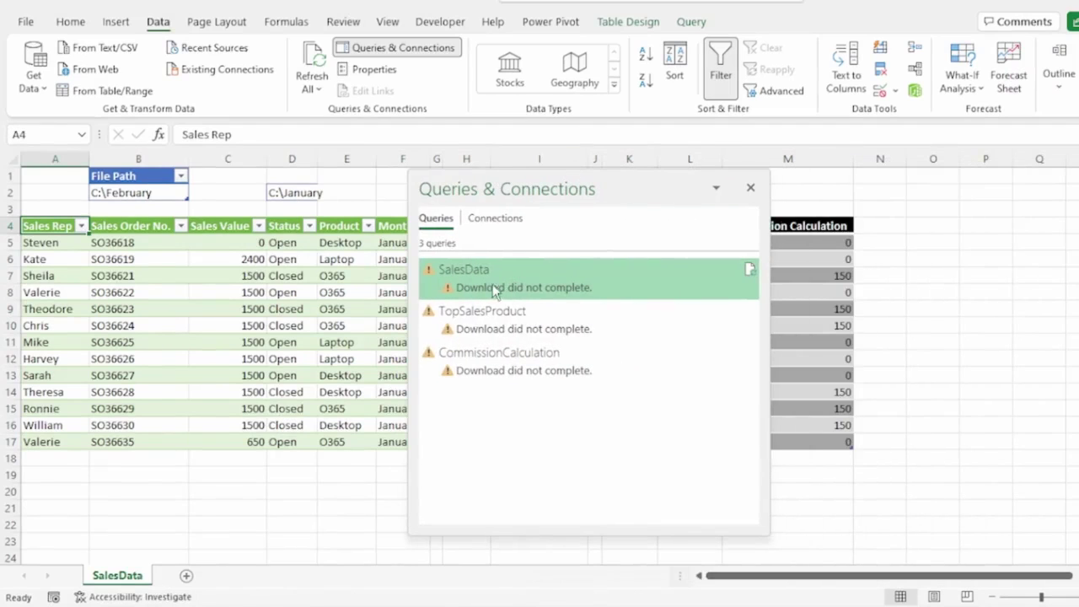
mouse_move(485, 291)
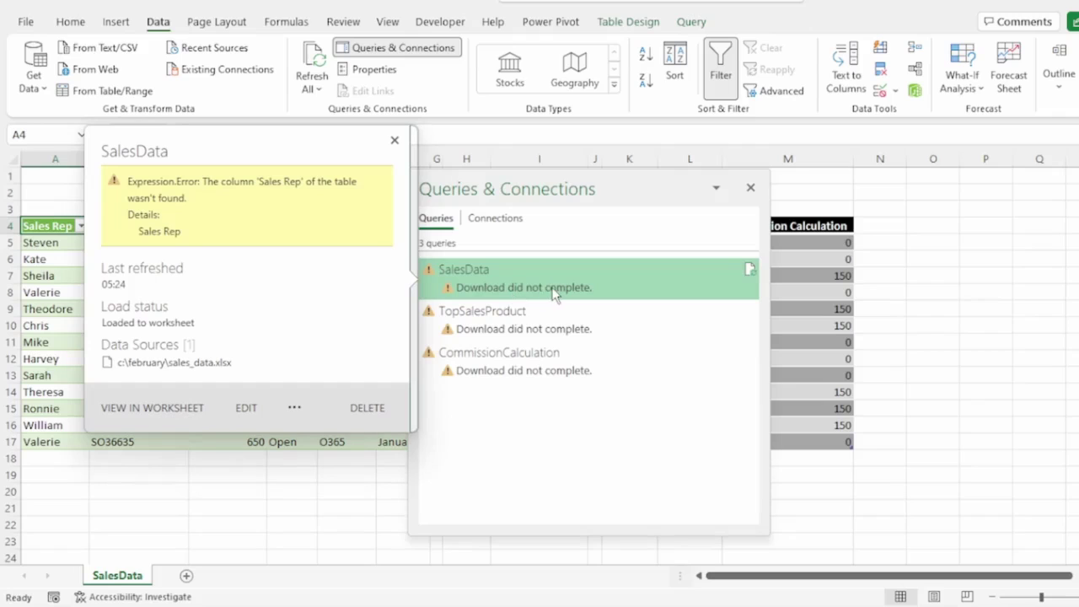